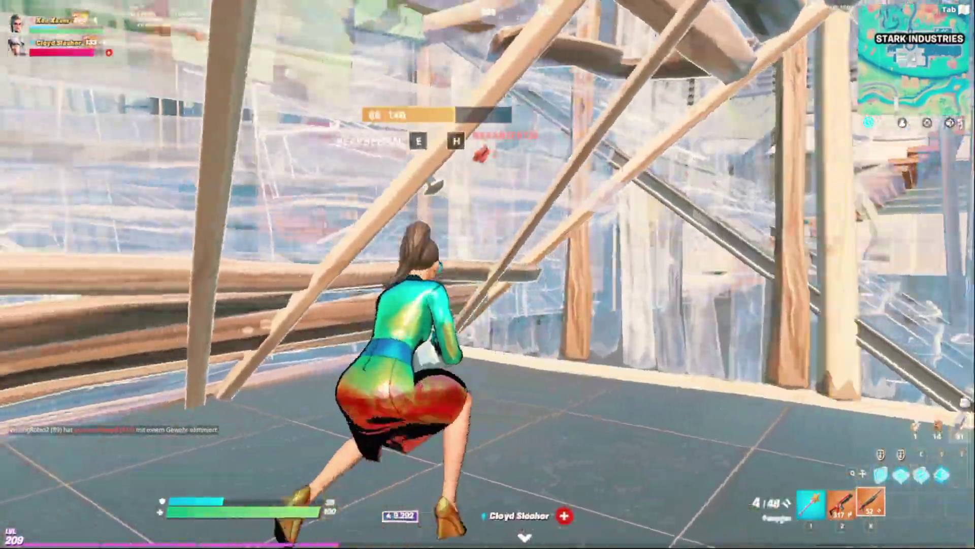
{"action": "key", "text": "e"}
{"action": "key", "text": "e"}
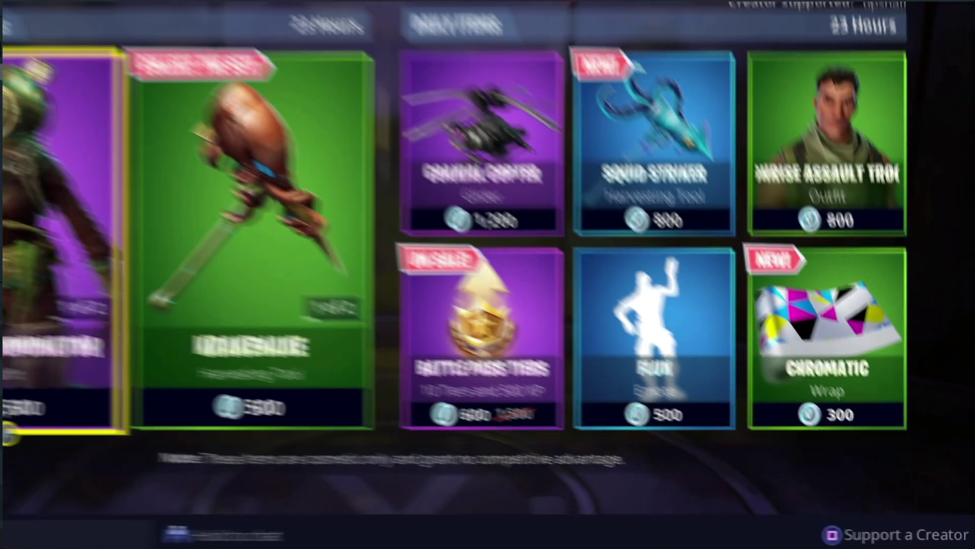
{"action": "left_click", "coordinate": [597, 513]}
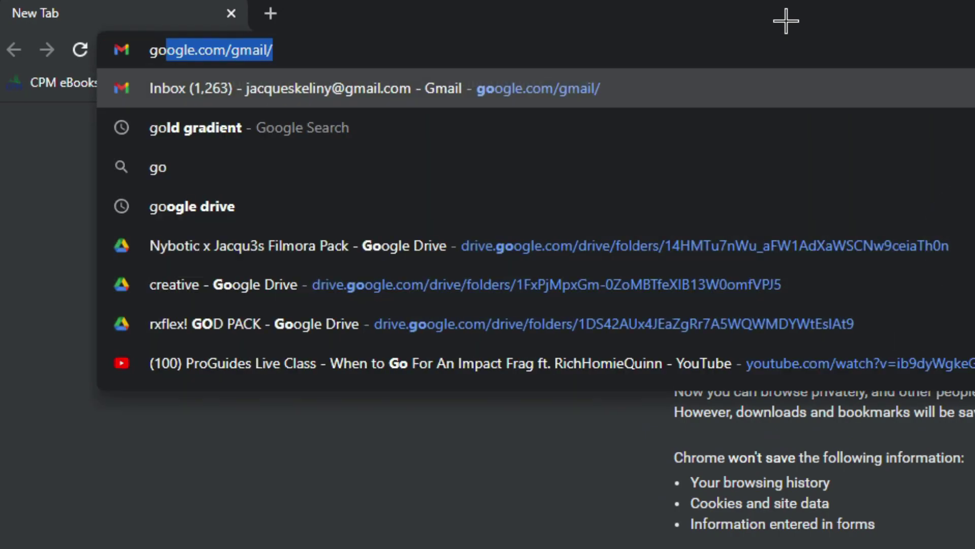
Search Google Images for "gold gradient" and open the diagonal gold gradient image among the results.
{"action": "type", "text": "ld"}
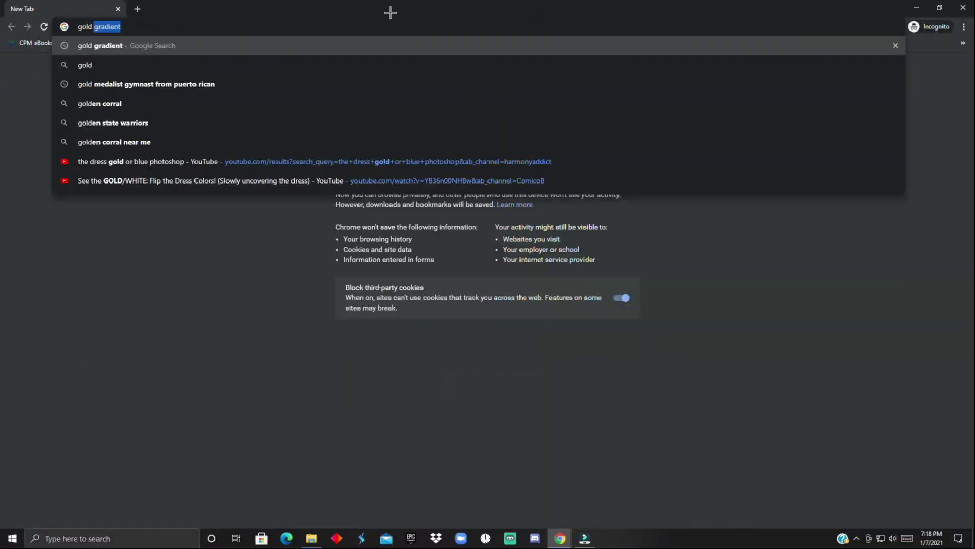
{"action": "key", "text": "Return"}
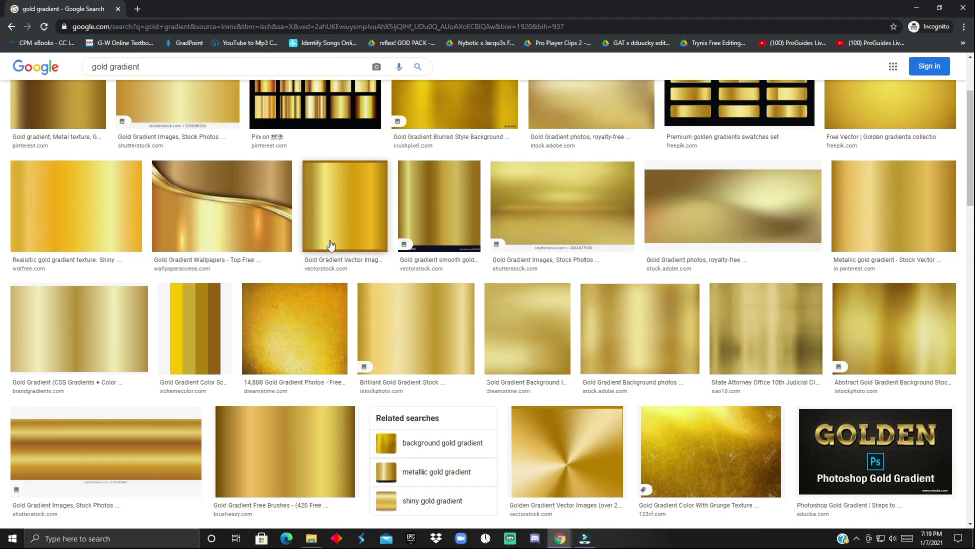
{"action": "scroll", "coordinate": [646, 148], "scroll_direction": "down", "scroll_amount": 12}
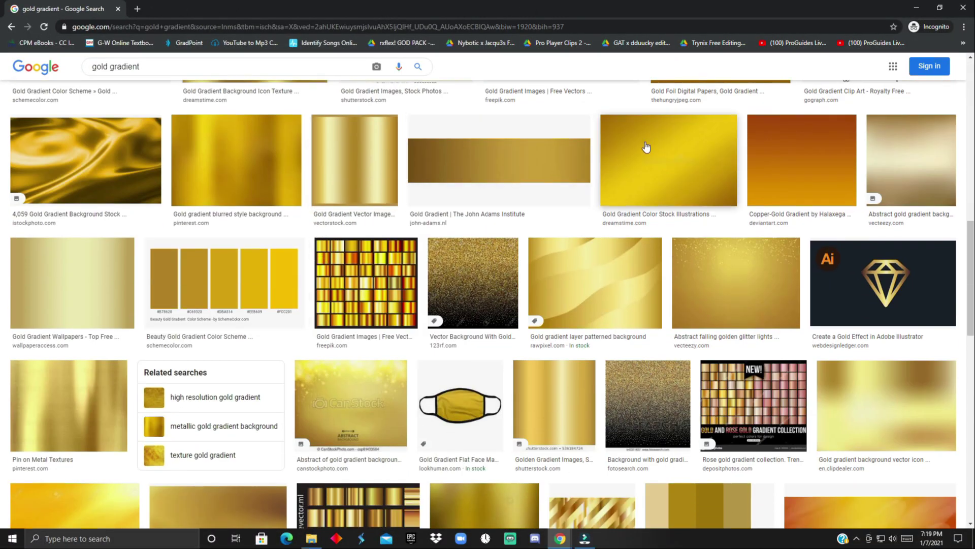
{"action": "left_click", "coordinate": [646, 147]}
{"action": "right_click", "coordinate": [737, 189]}
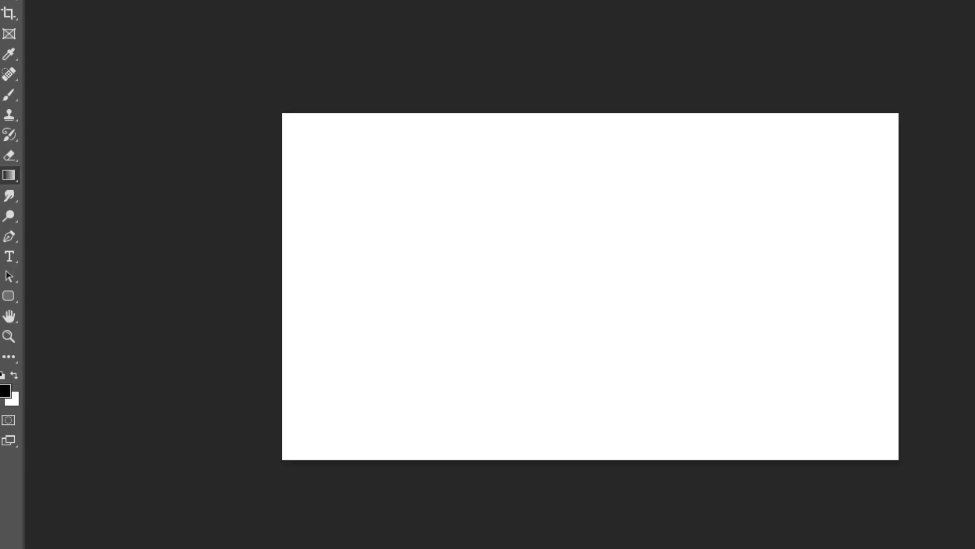
Switch to Photoshop and draw a gradient upward from the middle of the blank white canvas.
{"action": "left_click_drag", "start_coordinate": [567, 298], "coordinate": [569, 80]}
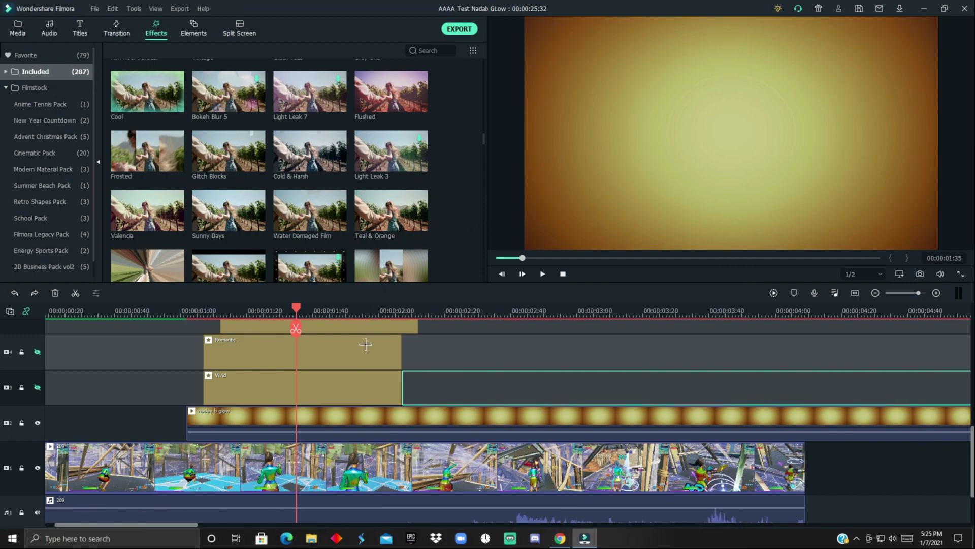
Switch to Filmora and examine the effects stacked above the gold glow clip, from Vivid and Romantic up to Golden and Metropolis.
{"action": "scroll", "coordinate": [331, 381], "scroll_direction": "up", "scroll_amount": 5}
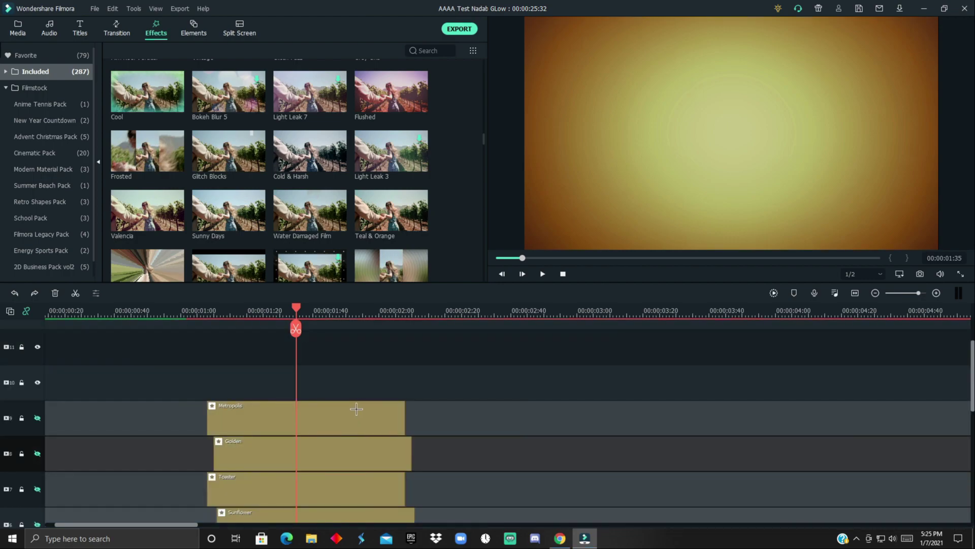
{"action": "scroll", "coordinate": [356, 406], "scroll_direction": "down", "scroll_amount": 5}
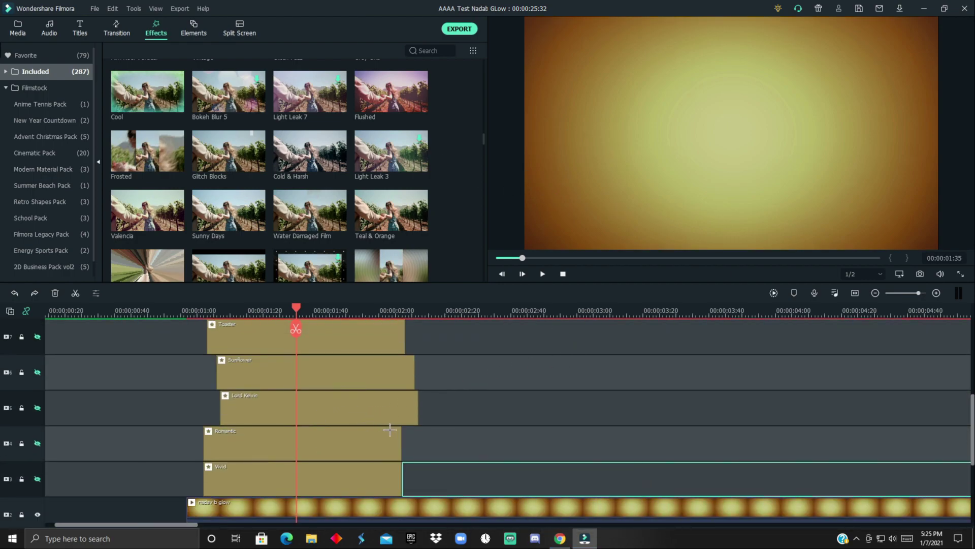
{"action": "scroll", "coordinate": [369, 416], "scroll_direction": "up", "scroll_amount": 1}
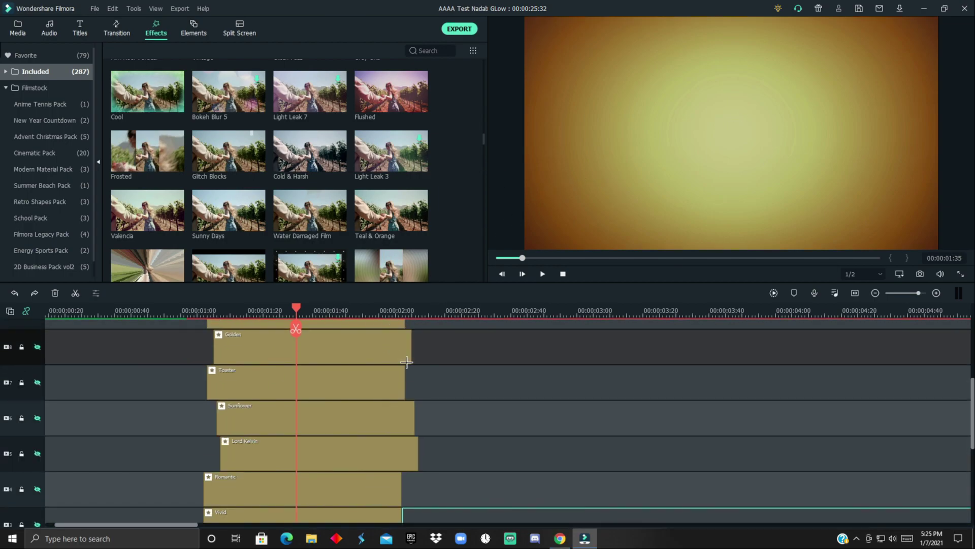
{"action": "scroll", "coordinate": [339, 375], "scroll_direction": "up", "scroll_amount": 3}
{"action": "left_click", "coordinate": [337, 374]}
{"action": "scroll", "coordinate": [339, 375], "scroll_direction": "down", "scroll_amount": 6}
{"action": "scroll", "coordinate": [349, 432], "scroll_direction": "up", "scroll_amount": 4}
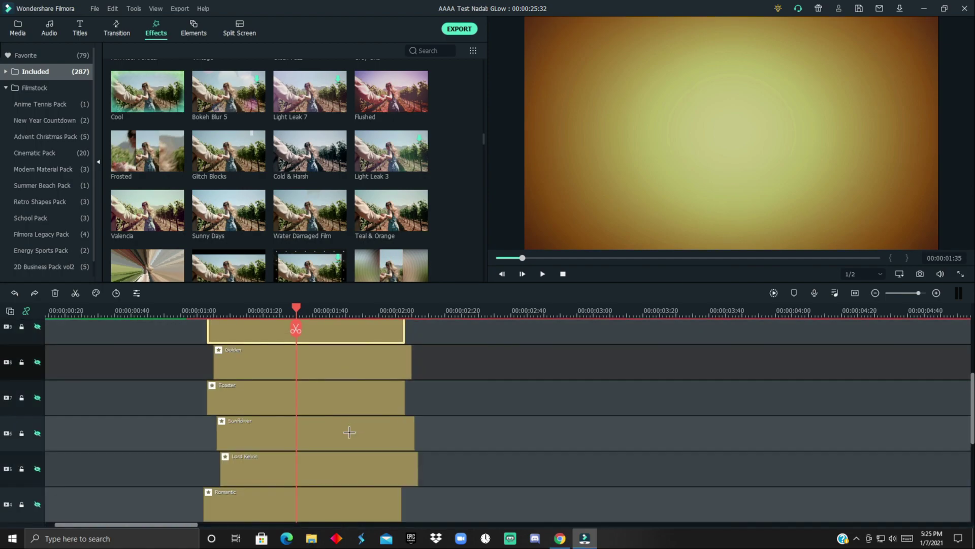
{"action": "scroll", "coordinate": [383, 397], "scroll_direction": "down", "scroll_amount": 4}
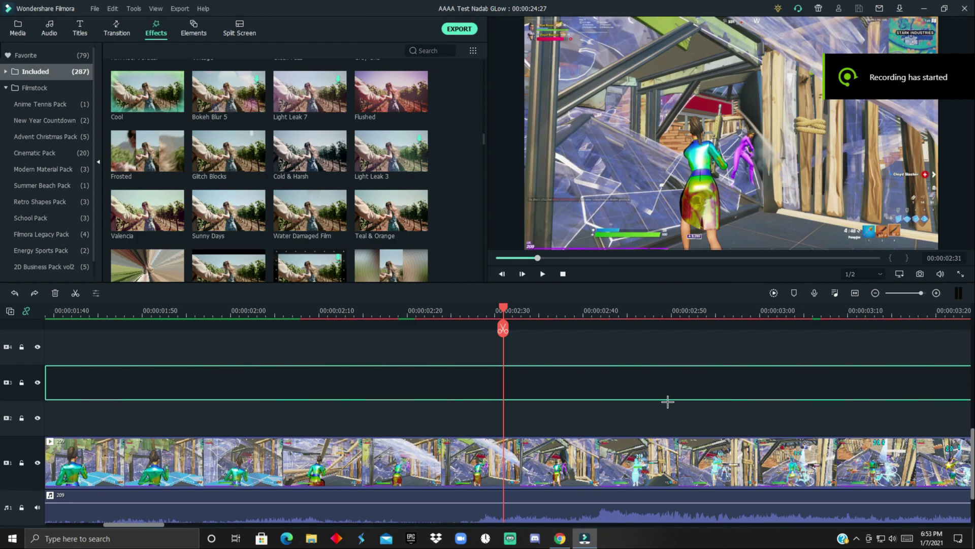
Split the gameplay clip at the start and end of the first shot, with the second cut at 00:00:02:36.
{"action": "scroll", "coordinate": [535, 334], "scroll_direction": "down", "scroll_amount": 3}
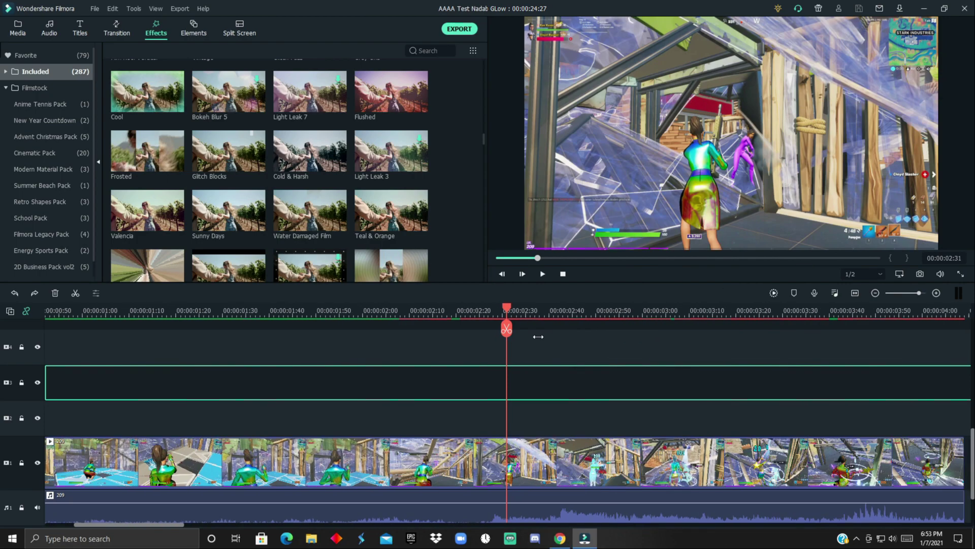
{"action": "left_click", "coordinate": [467, 456]}
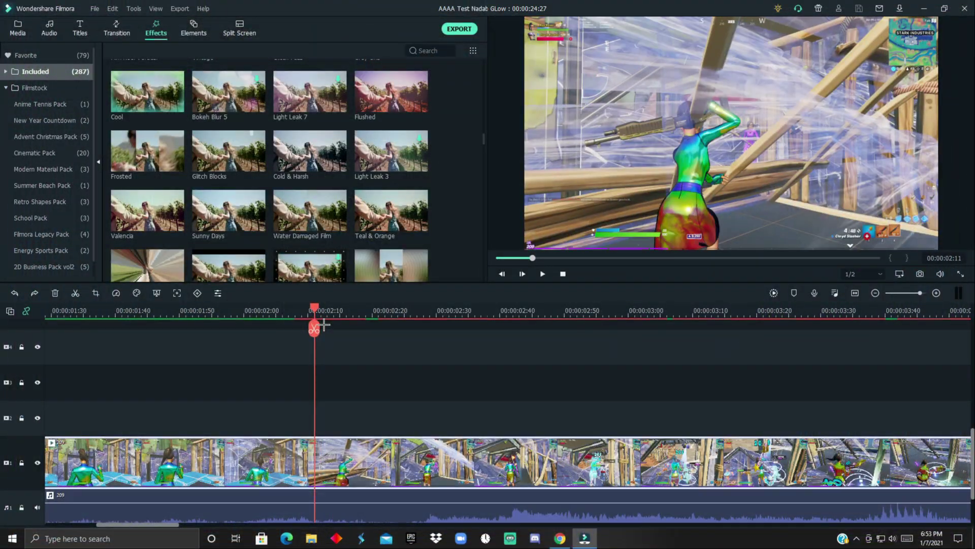
{"action": "left_click_drag", "start_coordinate": [324, 325], "coordinate": [484, 334]}
{"action": "key", "text": "ctrl+b"}
{"action": "key", "text": "ctrl+b"}
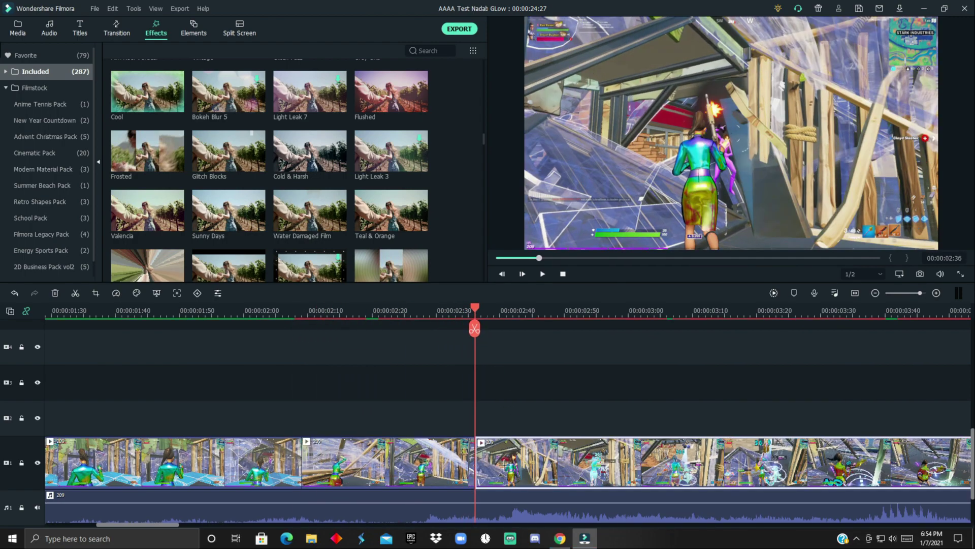
Move the cut-out middle segment to the track above and split it into three pieces, with the last cut at 00:00:02:27.
{"action": "left_click_drag", "start_coordinate": [443, 459], "coordinate": [430, 422]}
{"action": "left_click_drag", "start_coordinate": [475, 308], "coordinate": [426, 353]}
{"action": "key", "text": "ctrl+b"}
{"action": "key", "text": "ctrl+b"}
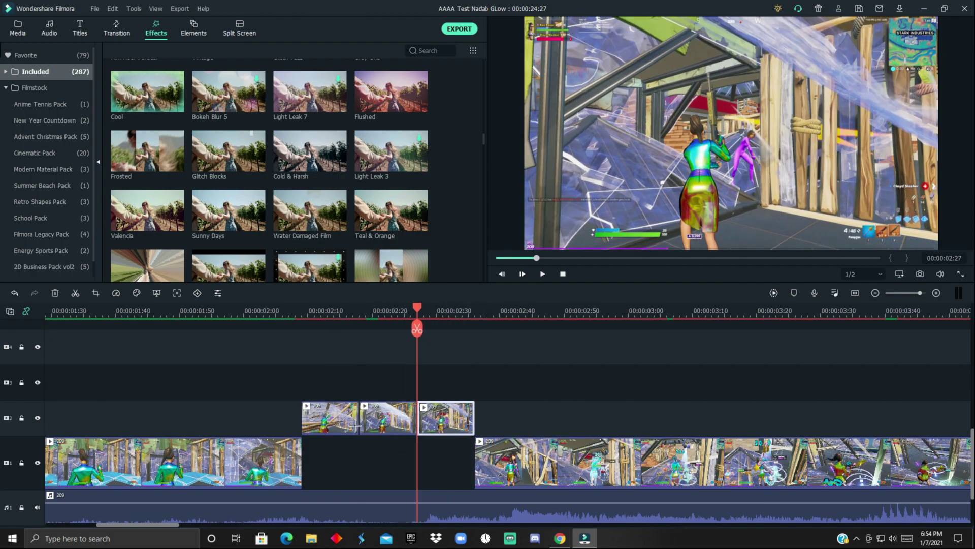
Speed up the first and last of the three small pieces to 2x.
{"action": "left_click", "coordinate": [330, 417]}
{"action": "left_click", "coordinate": [116, 293]}
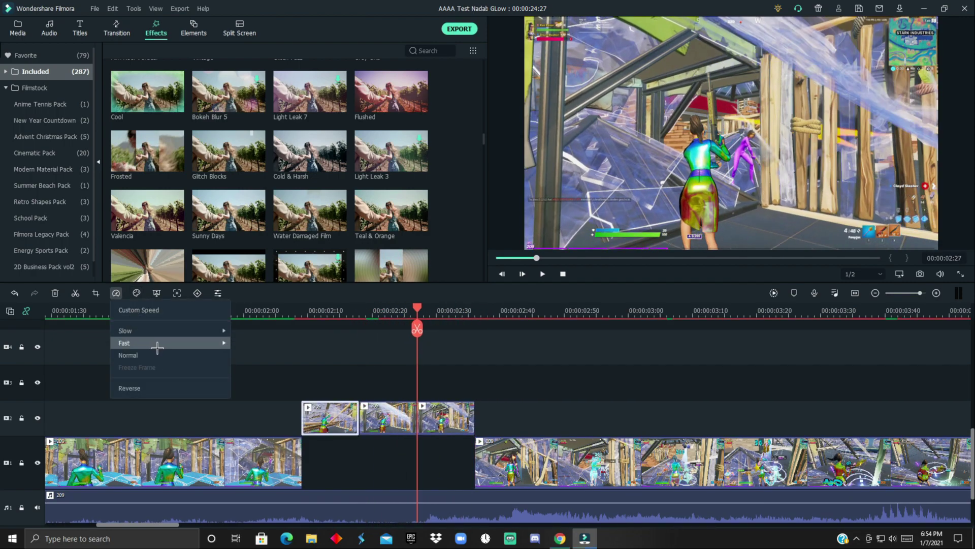
{"action": "mouse_move", "coordinate": [156, 342]}
{"action": "left_click", "coordinate": [257, 350]}
{"action": "left_click", "coordinate": [443, 423]}
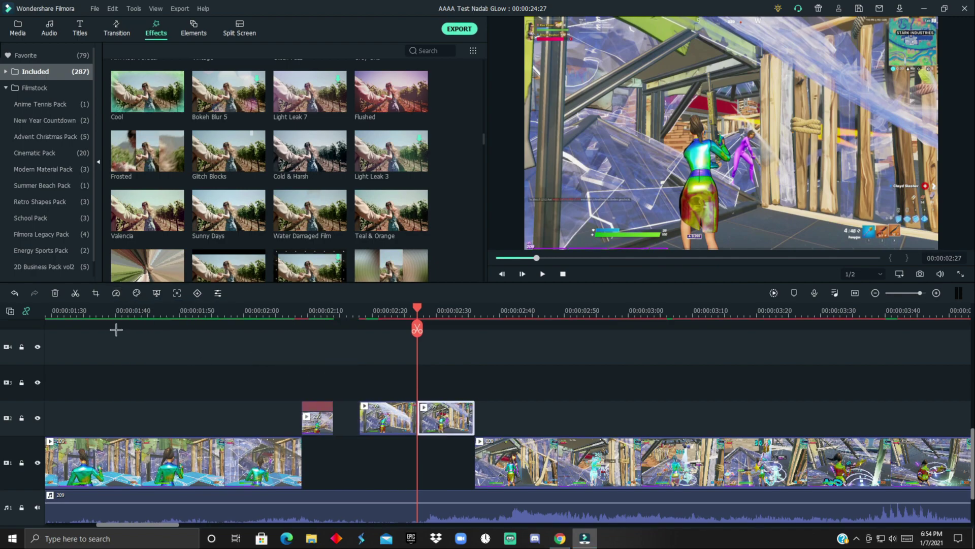
{"action": "left_click", "coordinate": [116, 294]}
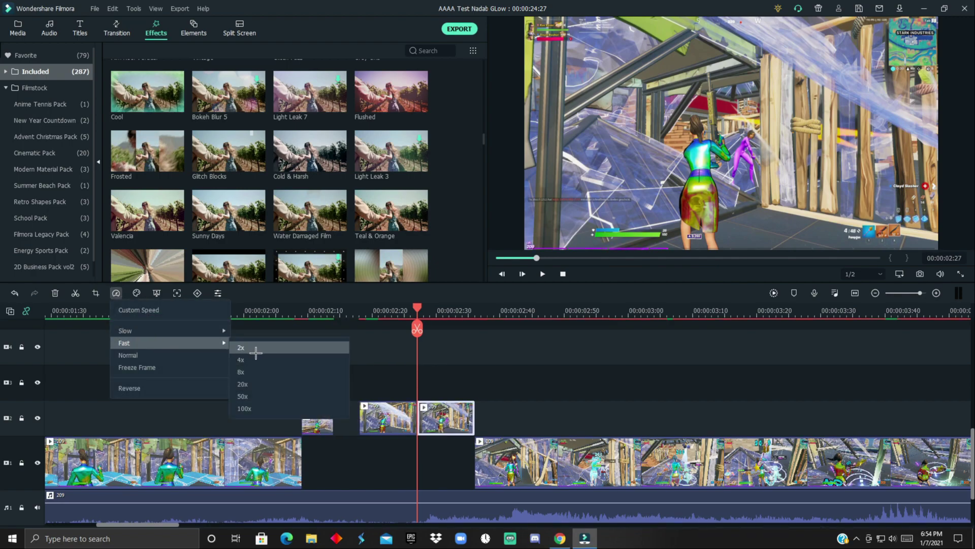
{"action": "left_click", "coordinate": [257, 349]}
Place the three pieces back in sequence on the main video track and slow the middle one to 0.5x.
{"action": "left_click_drag", "start_coordinate": [317, 417], "coordinate": [318, 465]}
{"action": "left_click_drag", "start_coordinate": [438, 425], "coordinate": [462, 463]}
{"action": "left_click_drag", "start_coordinate": [393, 418], "coordinate": [375, 462]}
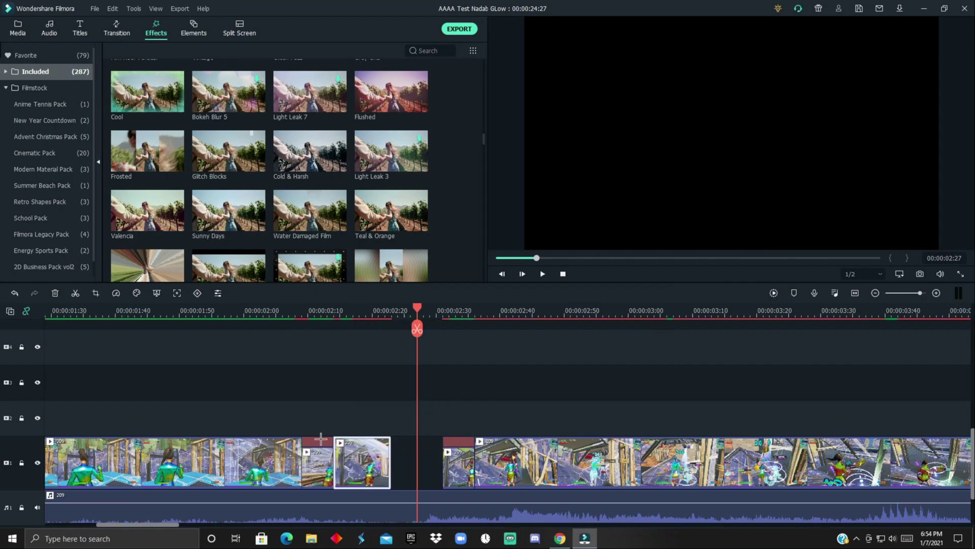
{"action": "left_click", "coordinate": [136, 300]}
{"action": "mouse_move", "coordinate": [187, 335]}
{"action": "left_click", "coordinate": [257, 342]}
Move the remaining gameplay clip to the track above and split it into three pieces, with the last cut at 00:00:03:40.
{"action": "left_click_drag", "start_coordinate": [471, 381], "coordinate": [473, 363]}
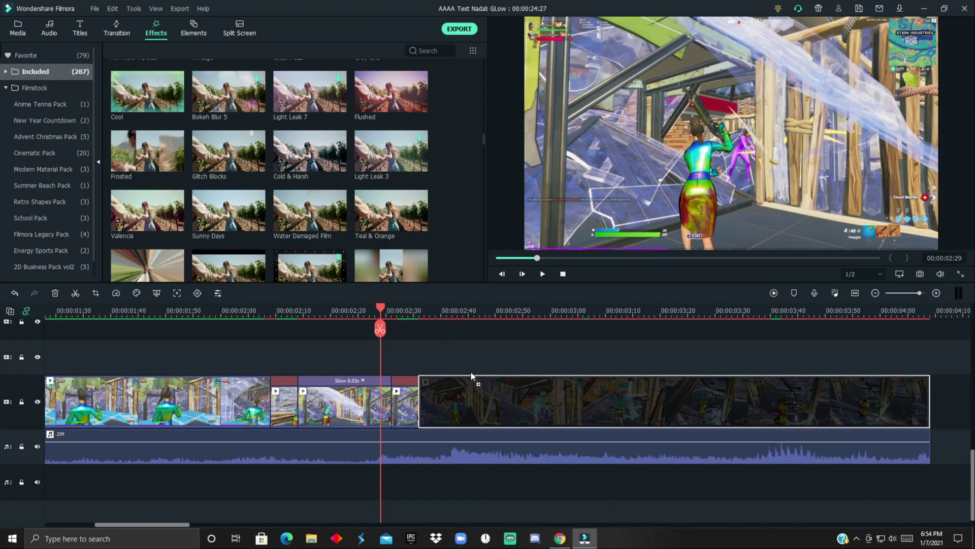
{"action": "scroll", "coordinate": [435, 348], "scroll_direction": "up", "scroll_amount": 3}
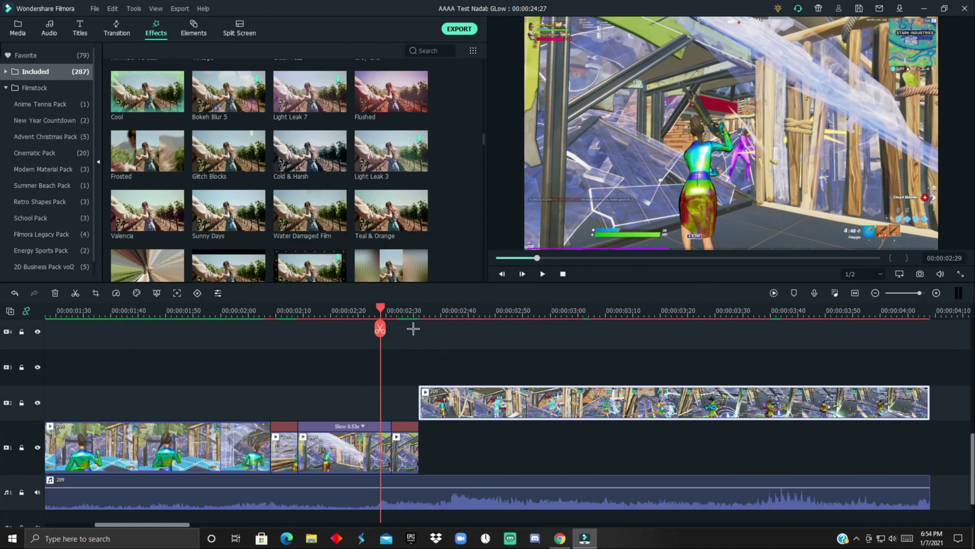
{"action": "left_click_drag", "start_coordinate": [386, 312], "coordinate": [783, 350]}
{"action": "key", "text": "ctrl+b"}
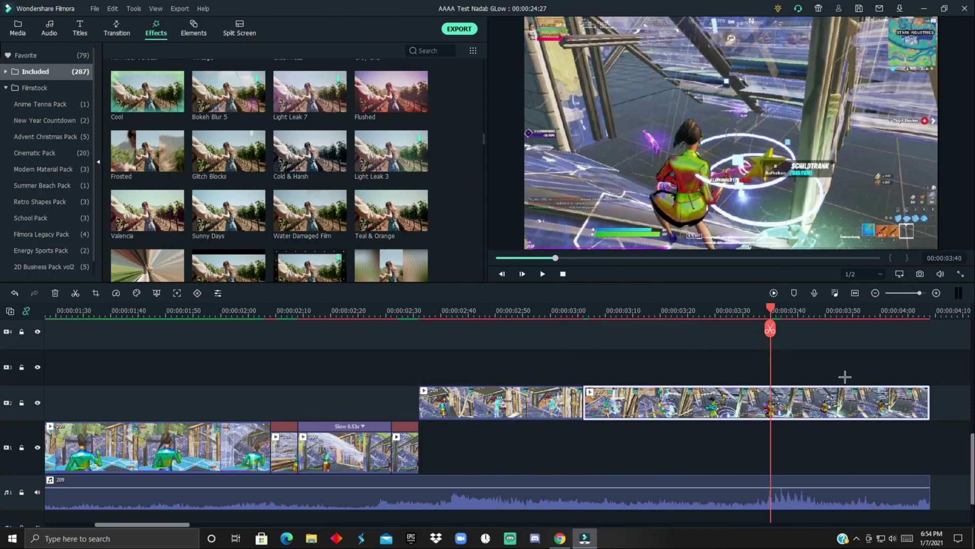
{"action": "key", "text": "ctrl+b"}
Speed up the first and last pieces of the remaining gameplay clip to 2x.
{"action": "left_click", "coordinate": [528, 416]}
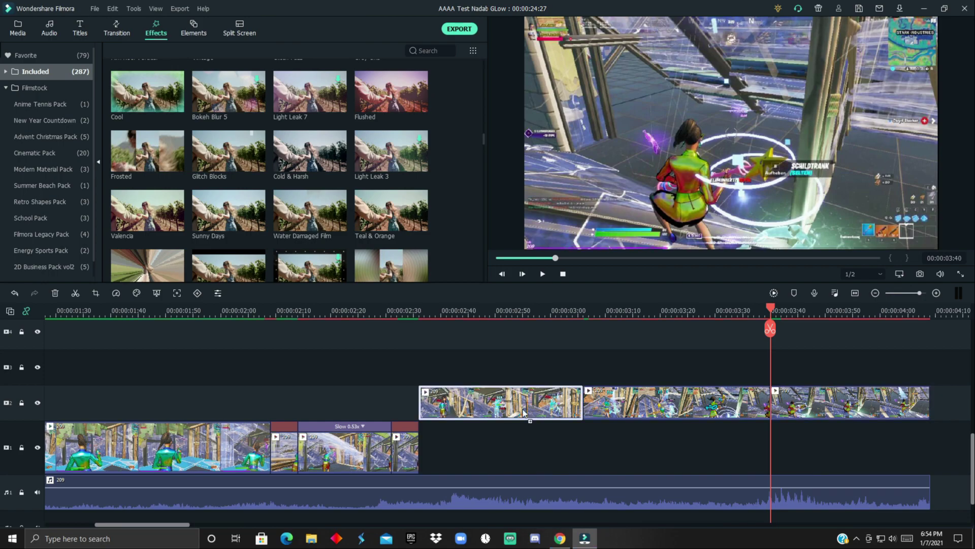
{"action": "left_click", "coordinate": [116, 294]}
{"action": "mouse_move", "coordinate": [135, 343]}
{"action": "left_click", "coordinate": [249, 343]}
{"action": "left_click", "coordinate": [116, 293]}
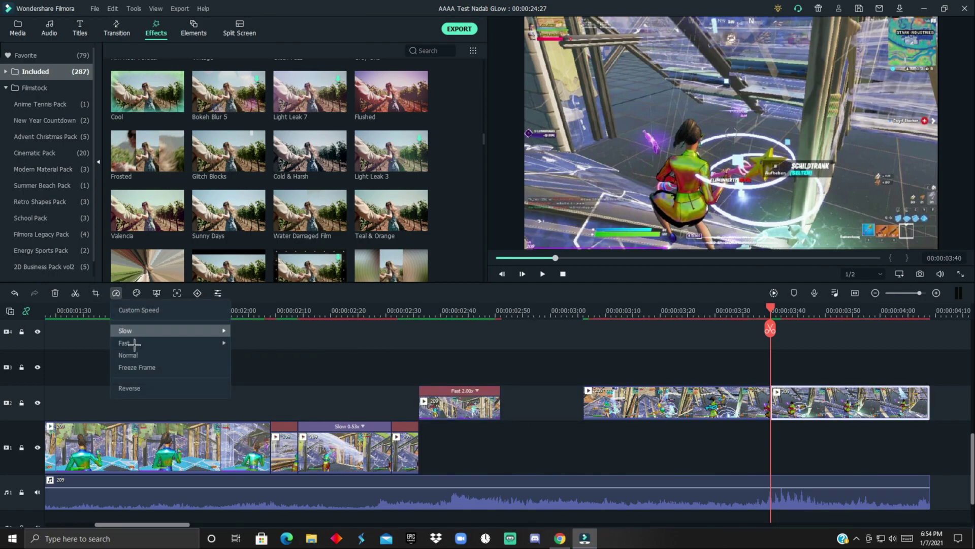
{"action": "left_click", "coordinate": [249, 343]}
Return these three pieces to the main video track and slow the long middle piece to 0.5x.
{"action": "left_click_drag", "start_coordinate": [820, 404], "coordinate": [902, 438]}
{"action": "left_click_drag", "start_coordinate": [438, 404], "coordinate": [442, 446]}
{"action": "left_click_drag", "start_coordinate": [615, 404], "coordinate": [533, 431]}
{"action": "left_click", "coordinate": [116, 293]}
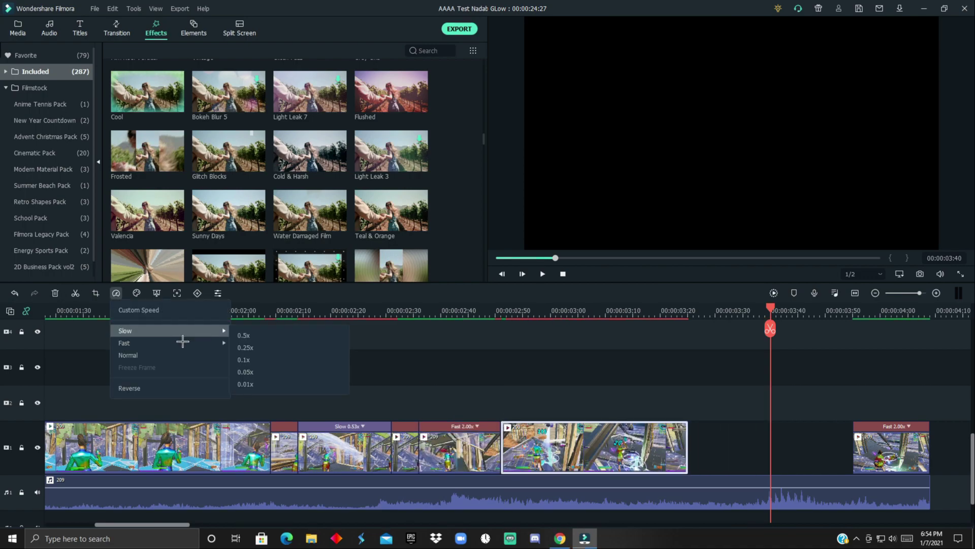
{"action": "left_click", "coordinate": [244, 335]}
{"action": "left_click", "coordinate": [531, 372]}
{"action": "scroll", "coordinate": [765, 346], "scroll_direction": "down", "scroll_amount": 2}
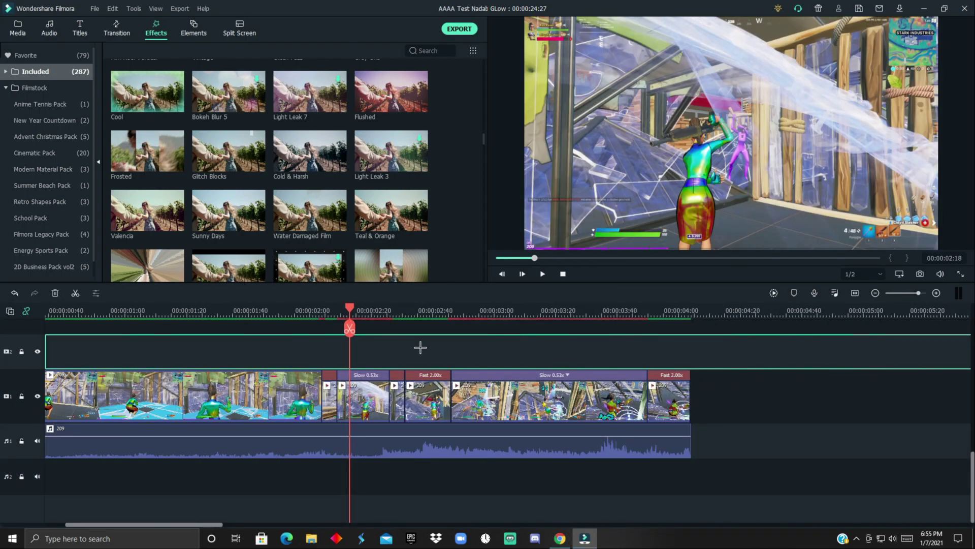
Stack two copies of Snapshot_107 above the gameplay from the first sped-up piece onward, and hide the upper copy's track.
{"action": "left_click", "coordinate": [18, 28]}
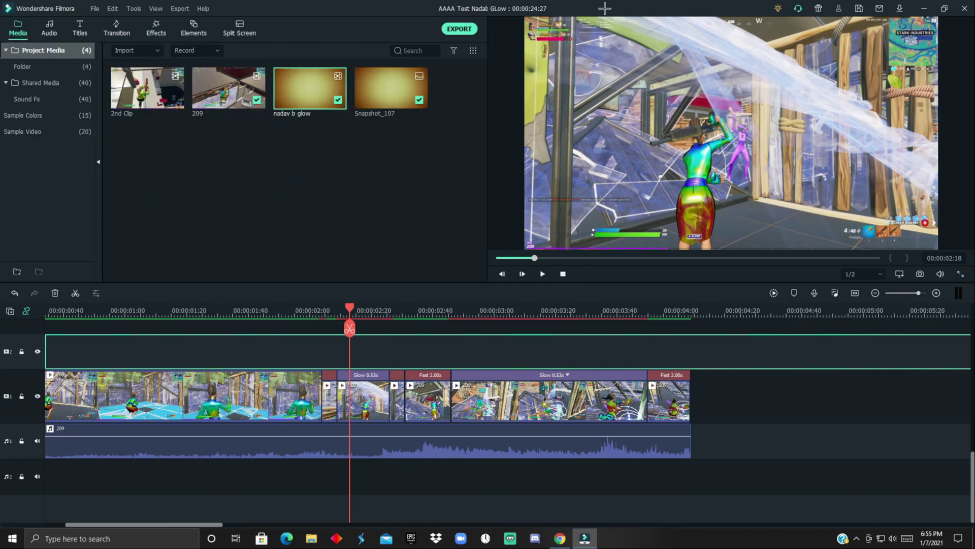
{"action": "left_click_drag", "start_coordinate": [386, 126], "coordinate": [322, 362]}
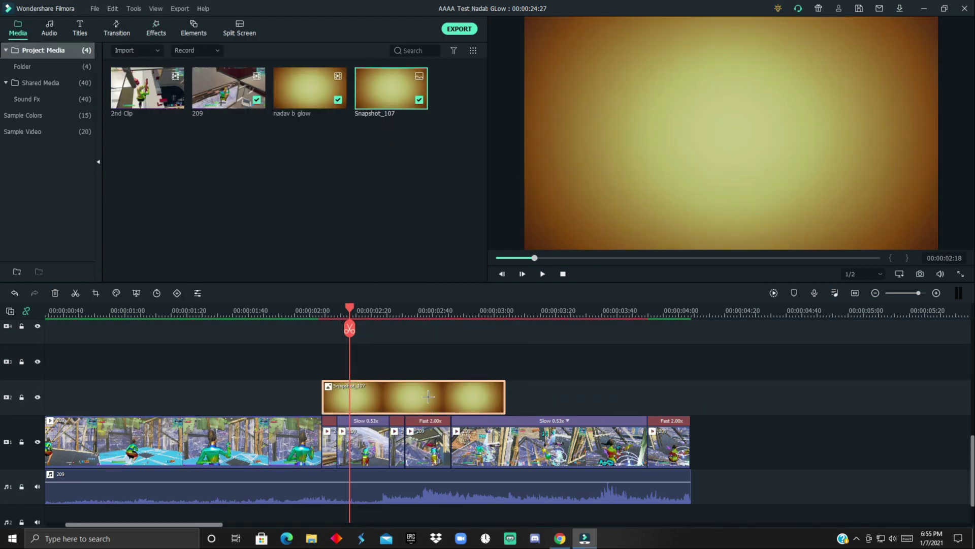
{"action": "left_click_drag", "start_coordinate": [392, 122], "coordinate": [335, 376]}
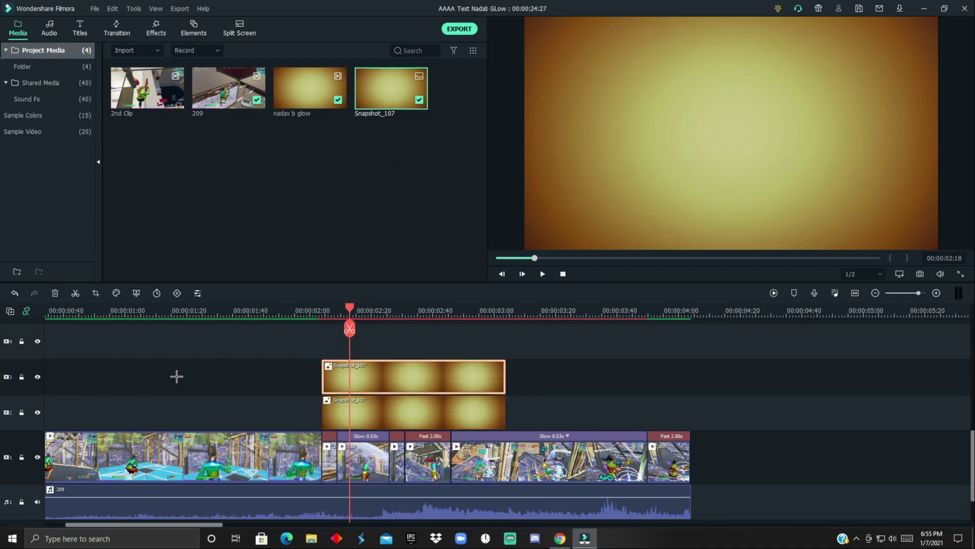
{"action": "left_click", "coordinate": [37, 378]}
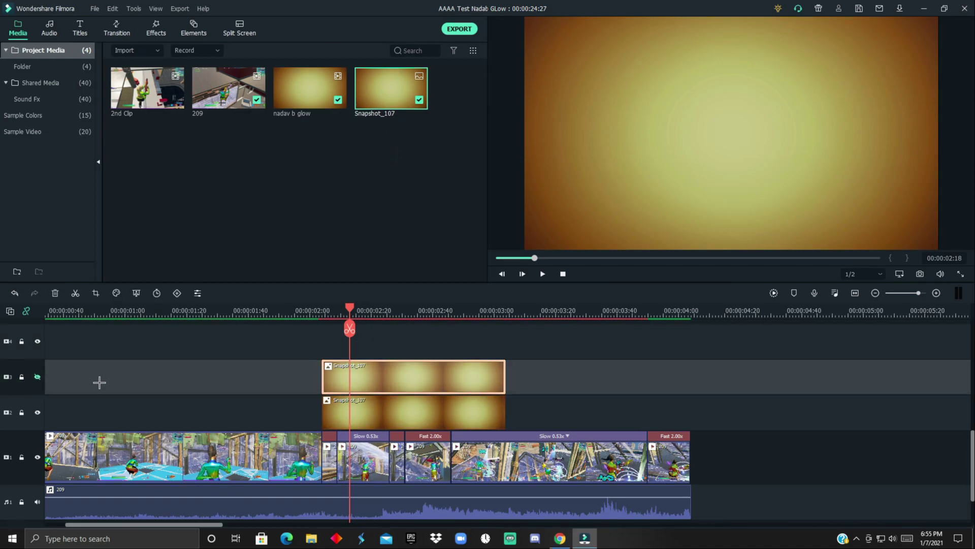
Set the blending mode of the lower Snapshot_107 copy to Linear Dodge.
{"action": "double_click", "coordinate": [418, 422]}
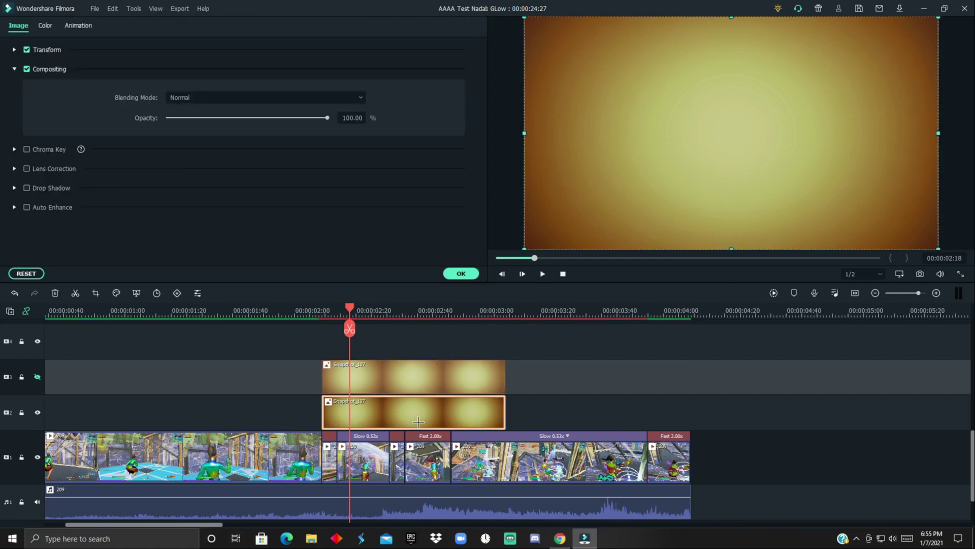
{"action": "left_click", "coordinate": [235, 101]}
{"action": "scroll", "coordinate": [269, 244], "scroll_direction": "down", "scroll_amount": 5}
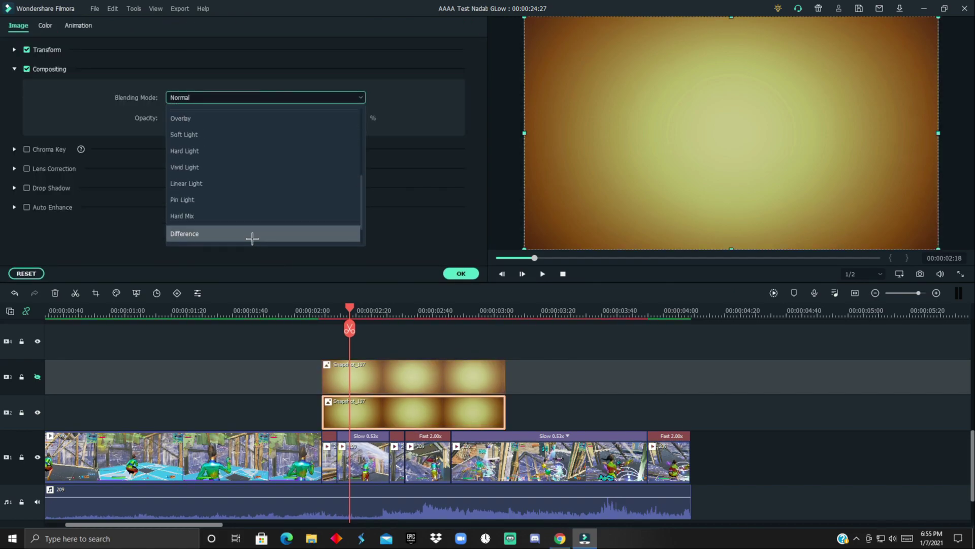
{"action": "scroll", "coordinate": [241, 204], "scroll_direction": "down", "scroll_amount": 1}
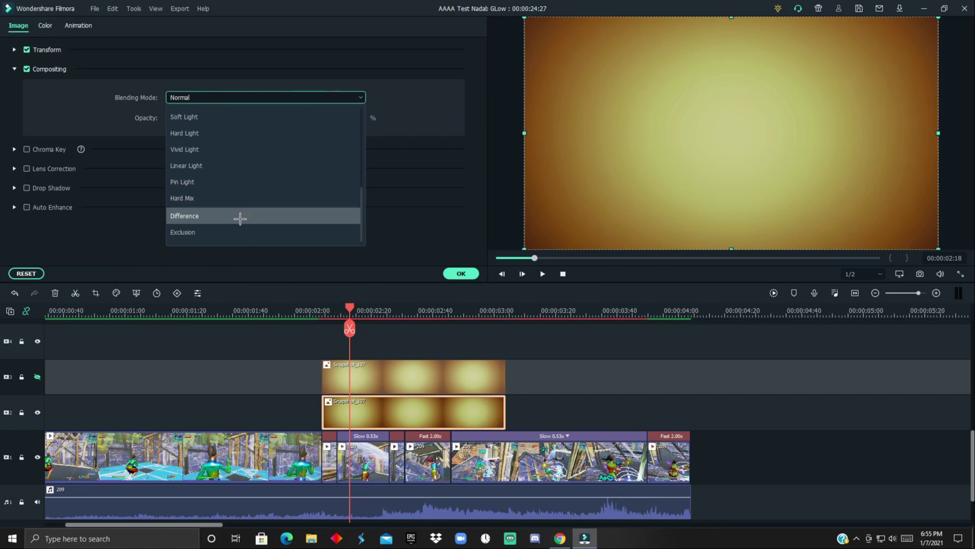
{"action": "scroll", "coordinate": [224, 198], "scroll_direction": "up", "scroll_amount": 2}
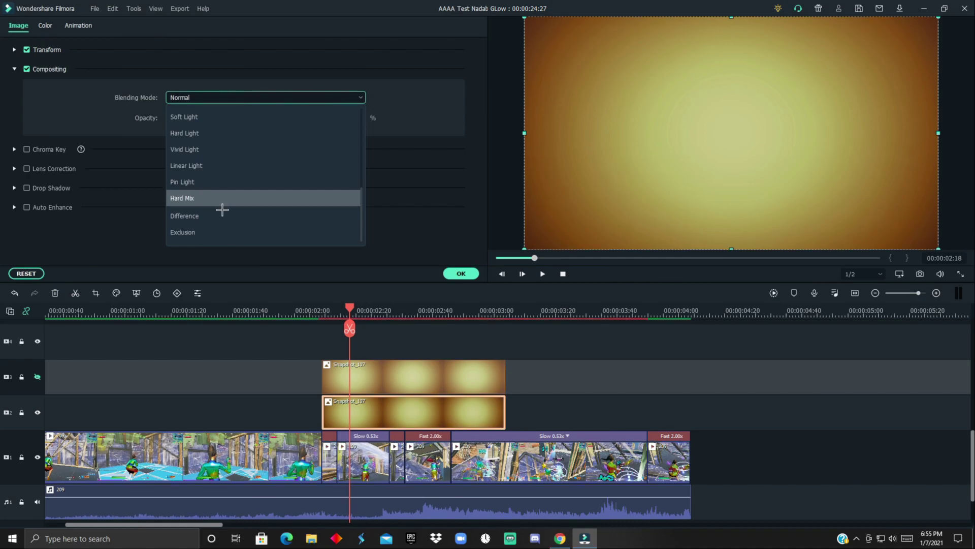
{"action": "left_click", "coordinate": [227, 124]}
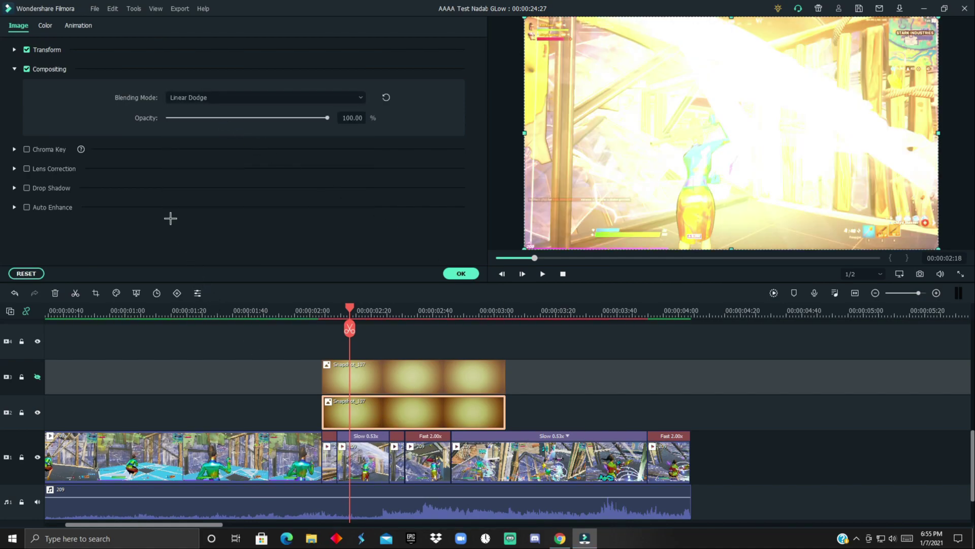
{"action": "left_click", "coordinate": [461, 275]}
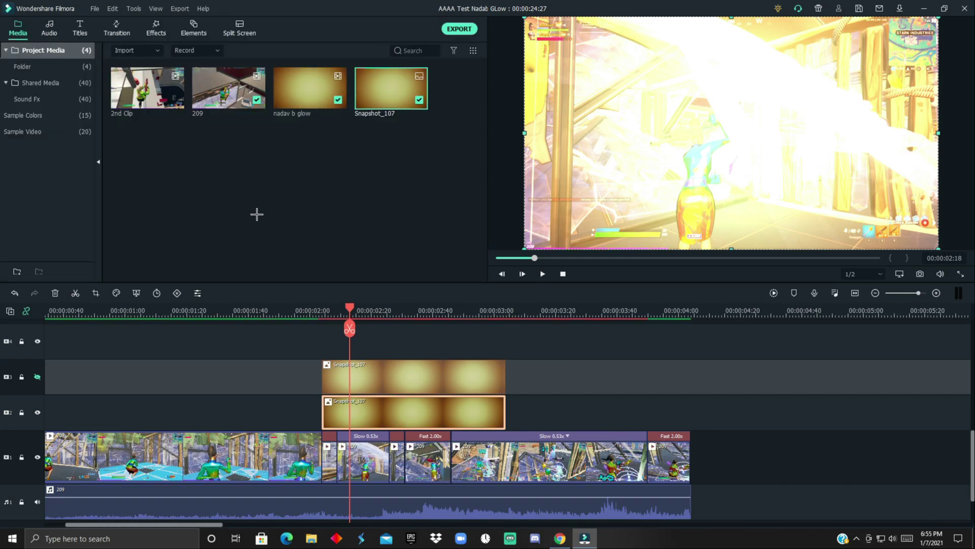
Apply the Shape Mask utility effect to the lower Snapshot_107 copy.
{"action": "left_click", "coordinate": [157, 31]}
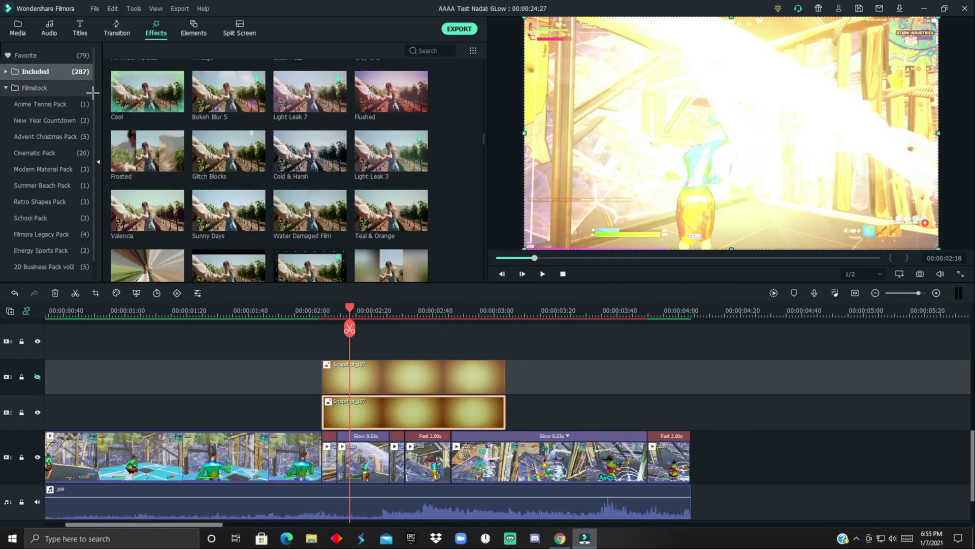
{"action": "scroll", "coordinate": [84, 117], "scroll_direction": "down", "scroll_amount": 1}
{"action": "scroll", "coordinate": [78, 185], "scroll_direction": "up", "scroll_amount": 1}
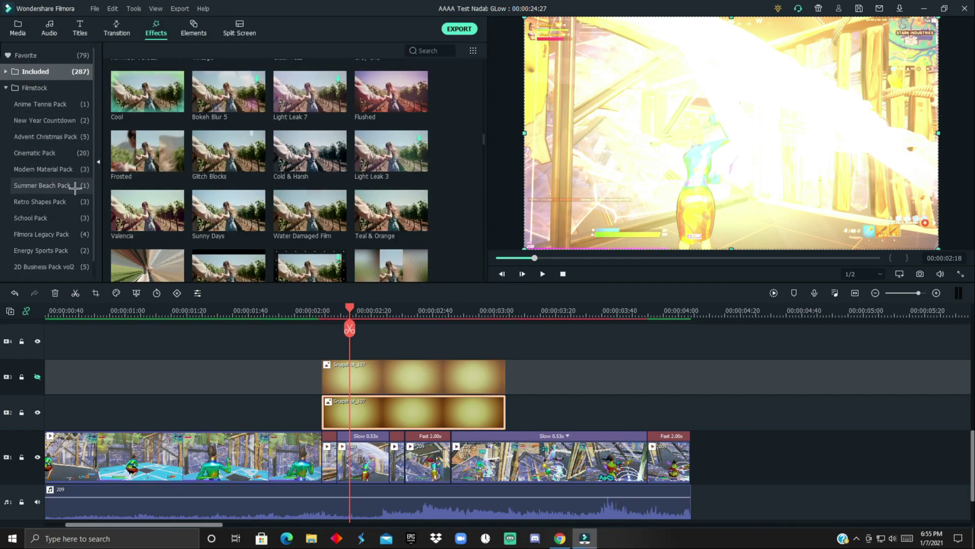
{"action": "left_click", "coordinate": [41, 79]}
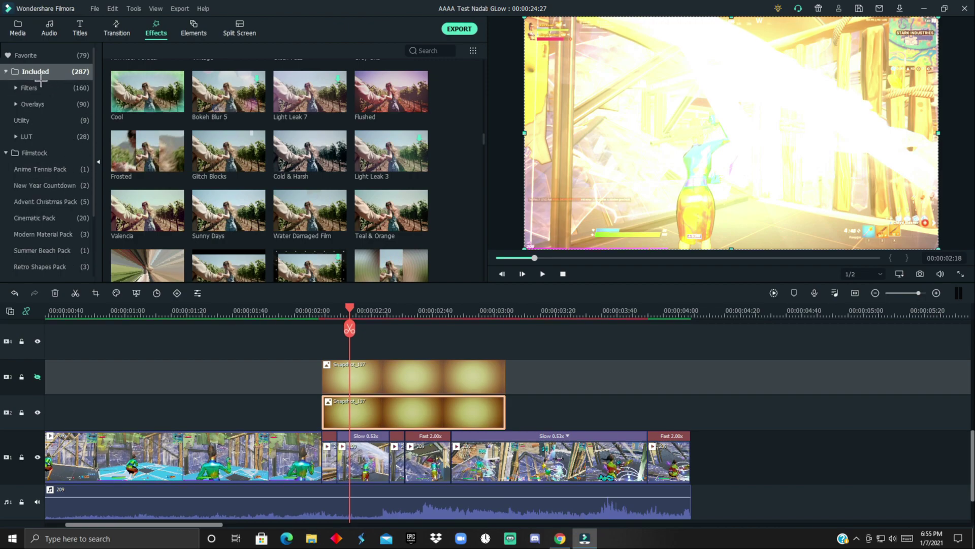
{"action": "left_click", "coordinate": [49, 126]}
{"action": "left_click_drag", "start_coordinate": [333, 155], "coordinate": [371, 417]}
Fit the lower copy's shape mask to the character with feather 100, width about 33, X -70, Y -70 and a reduced height.
{"action": "double_click", "coordinate": [383, 417]}
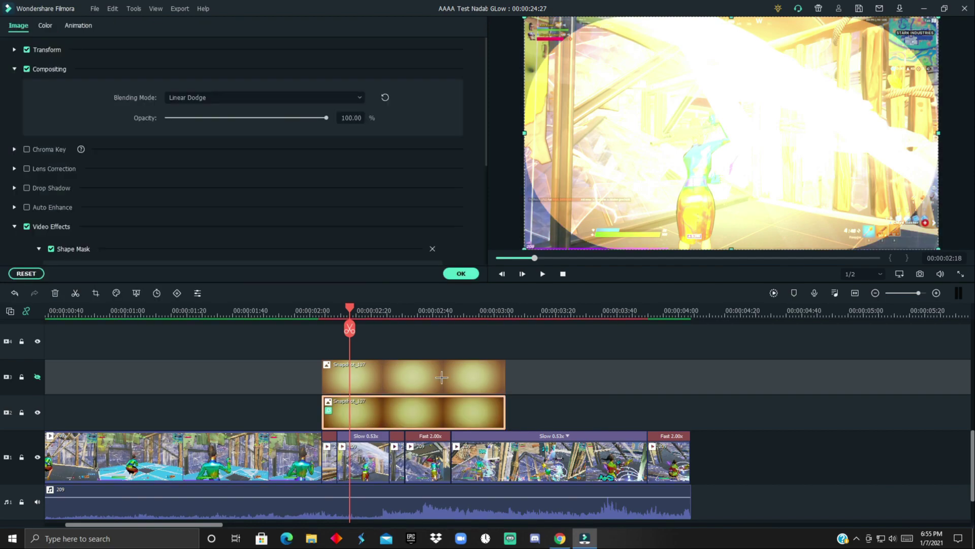
{"action": "scroll", "coordinate": [15, 244], "scroll_direction": "down", "scroll_amount": 4}
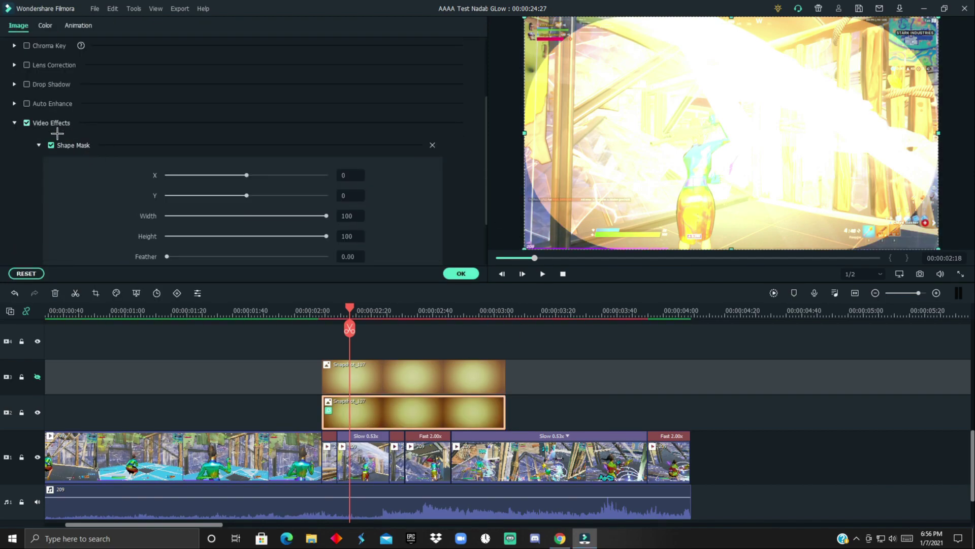
{"action": "scroll", "coordinate": [89, 216], "scroll_direction": "down", "scroll_amount": 1}
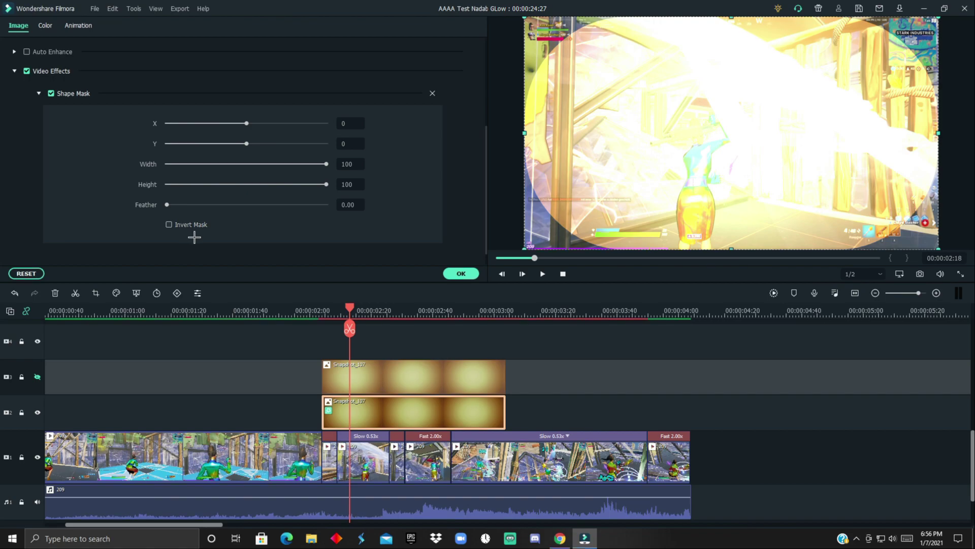
{"action": "left_click_drag", "start_coordinate": [177, 212], "coordinate": [372, 227]}
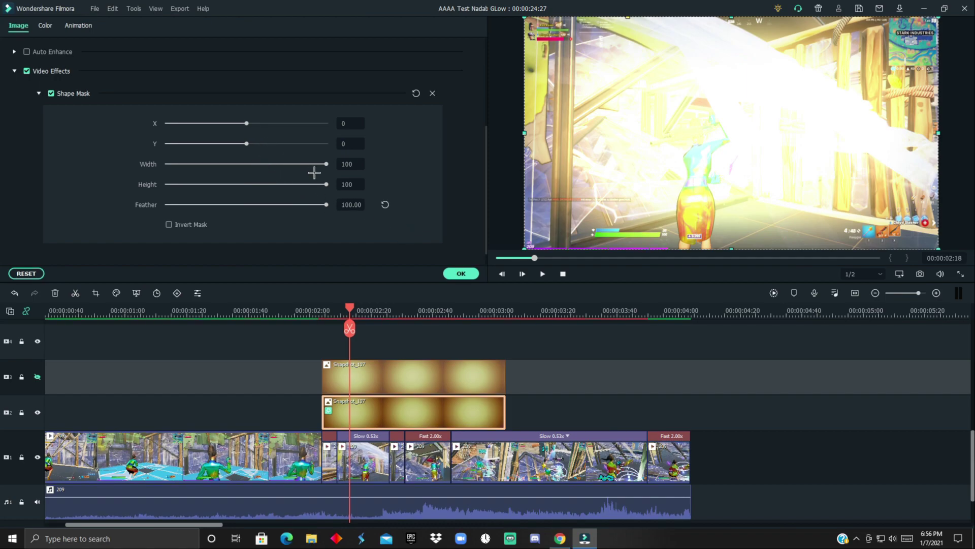
{"action": "left_click_drag", "start_coordinate": [326, 164], "coordinate": [229, 168]}
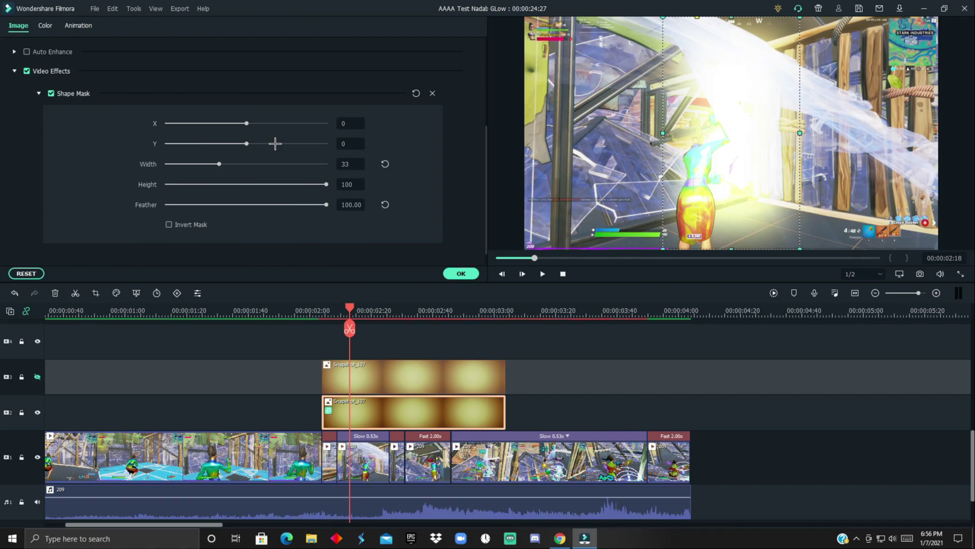
{"action": "left_click_drag", "start_coordinate": [248, 124], "coordinate": [248, 153]}
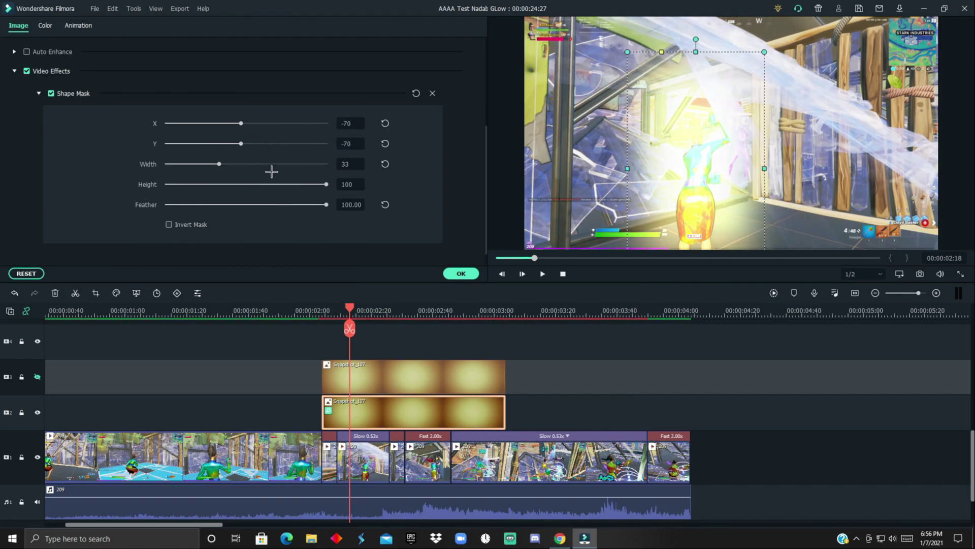
{"action": "left_click_drag", "start_coordinate": [326, 183], "coordinate": [290, 198]}
{"action": "left_click_drag", "start_coordinate": [222, 172], "coordinate": [225, 175]}
{"action": "left_click", "coordinate": [337, 400]}
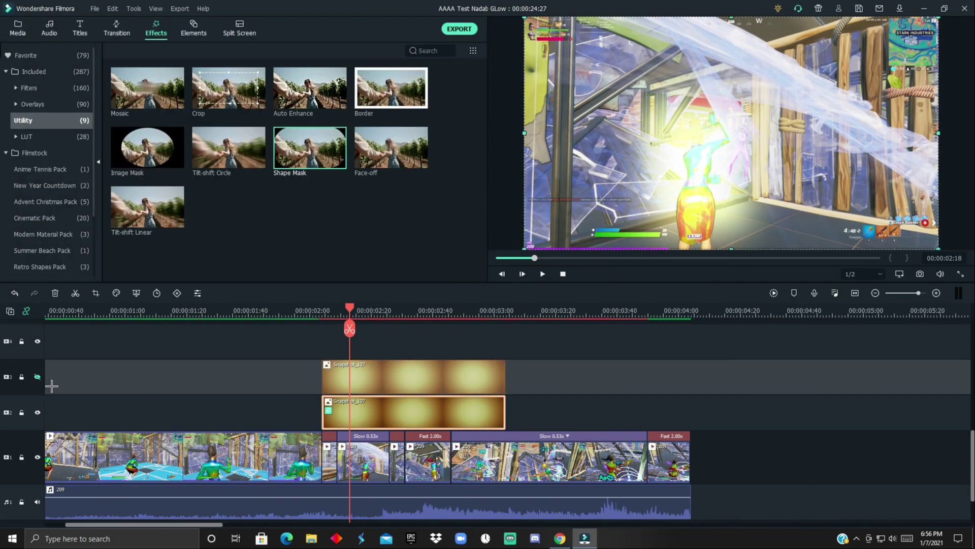
Unhide the upper Snapshot_107 copy's track and set that copy's blending mode to Linear Light.
{"action": "left_click", "coordinate": [37, 377]}
{"action": "double_click", "coordinate": [363, 364]}
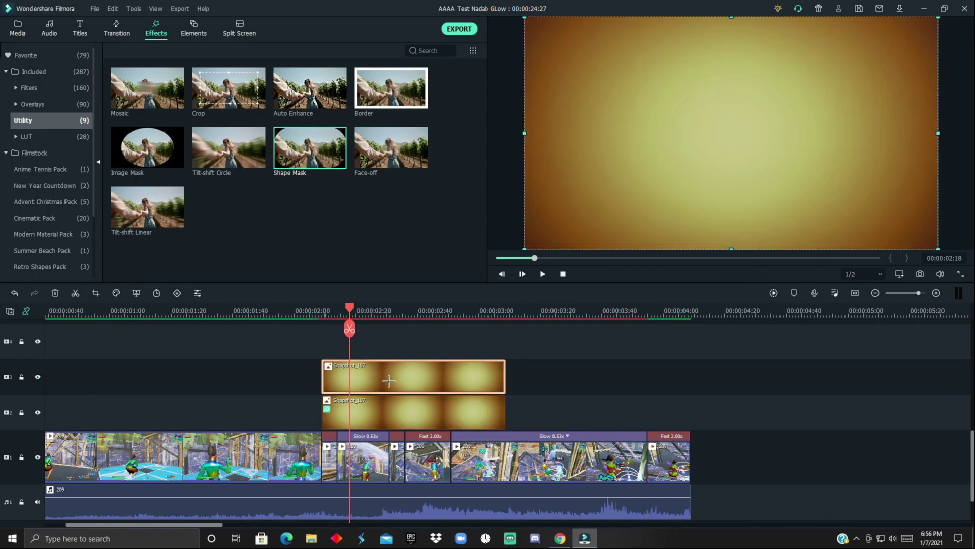
{"action": "left_click", "coordinate": [205, 101]}
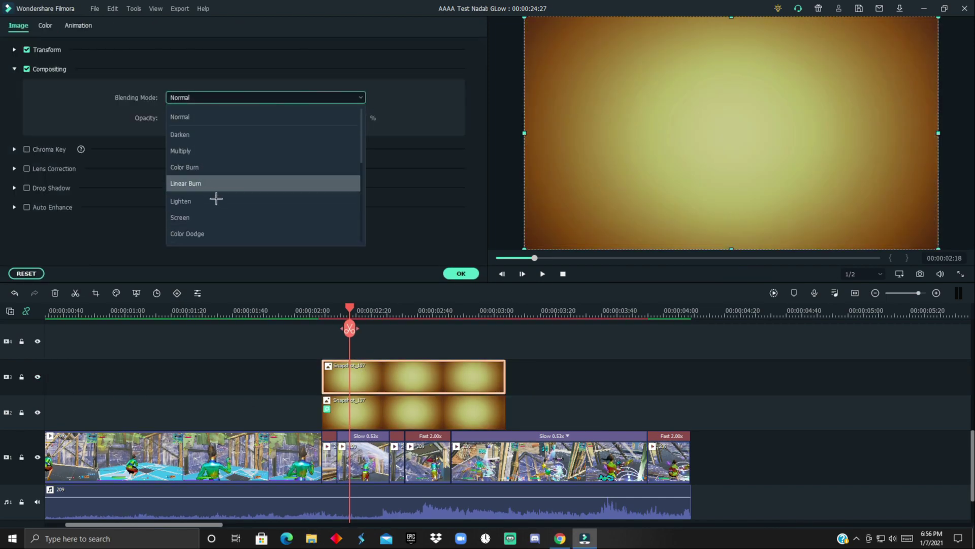
{"action": "scroll", "coordinate": [227, 222], "scroll_direction": "down", "scroll_amount": 2}
{"action": "scroll", "coordinate": [226, 222], "scroll_direction": "down", "scroll_amount": 2}
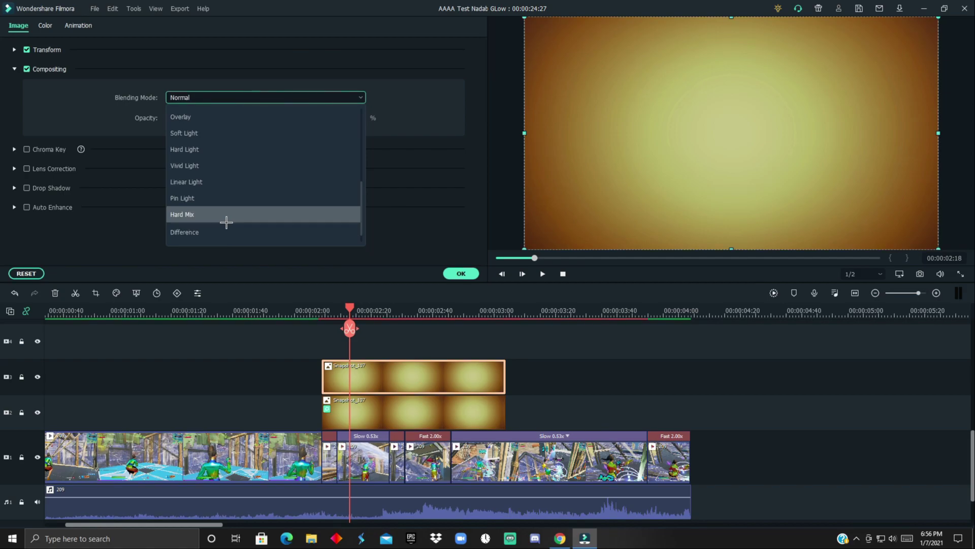
{"action": "left_click", "coordinate": [223, 183]}
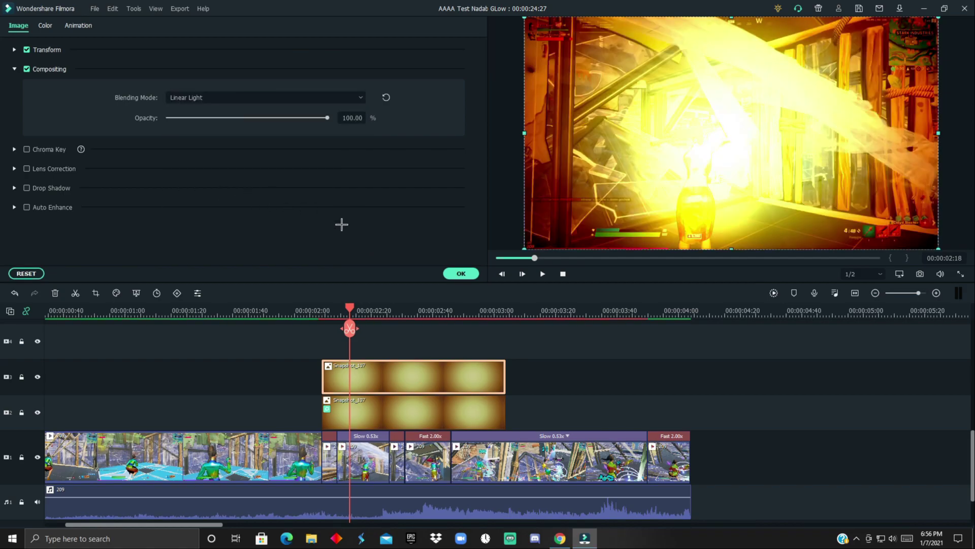
{"action": "left_click", "coordinate": [461, 273]}
Apply a Shape Mask to the upper Snapshot_107 copy and set its feather to 100.
{"action": "left_click_drag", "start_coordinate": [301, 168], "coordinate": [363, 374]}
{"action": "double_click", "coordinate": [410, 384]}
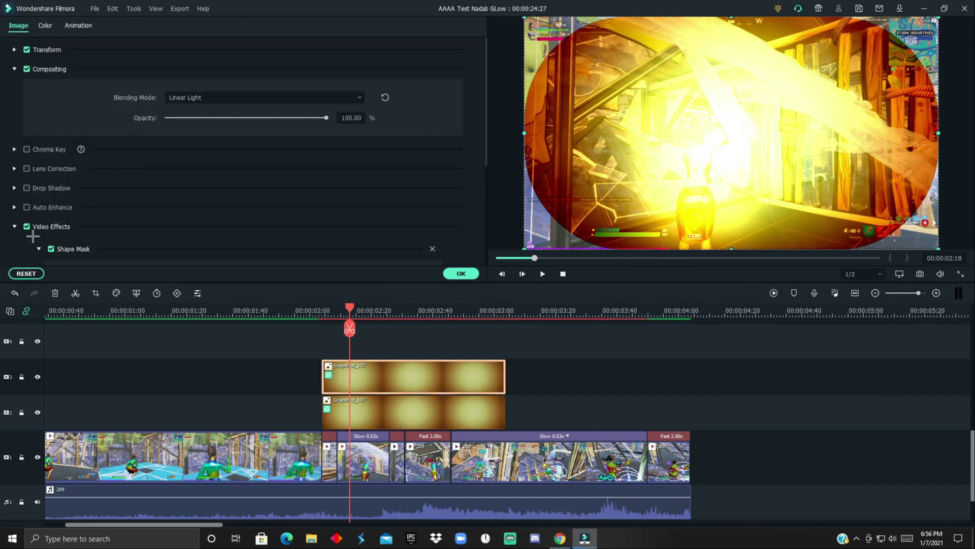
{"action": "scroll", "coordinate": [12, 214], "scroll_direction": "down", "scroll_amount": 2}
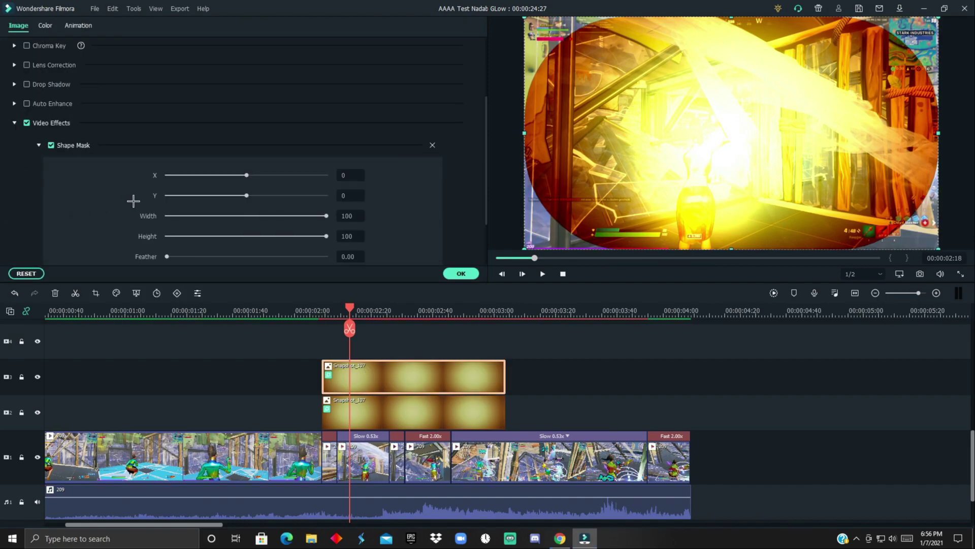
{"action": "scroll", "coordinate": [133, 201], "scroll_direction": "down", "scroll_amount": 1}
{"action": "left_click_drag", "start_coordinate": [166, 204], "coordinate": [493, 227]}
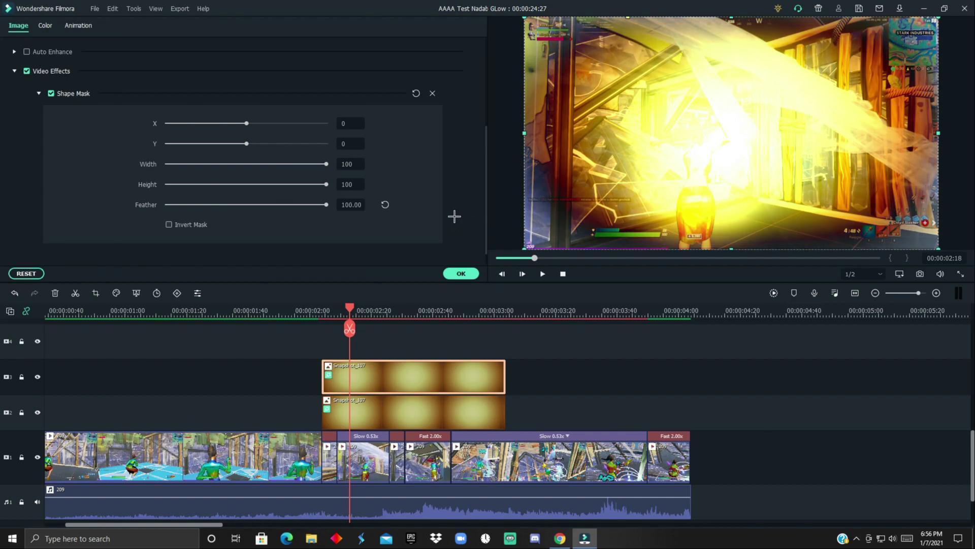
Fit the Linear Light copy's shape mask to the character with X -70, Y -101, width 21 and height 73.
{"action": "left_click_drag", "start_coordinate": [327, 164], "coordinate": [211, 167]}
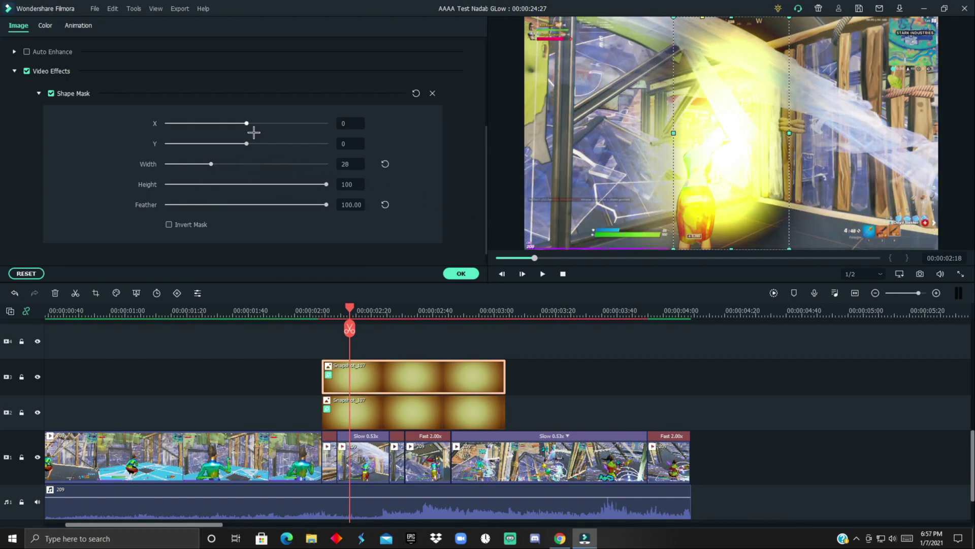
{"action": "left_click_drag", "start_coordinate": [253, 132], "coordinate": [250, 134]}
{"action": "left_click_drag", "start_coordinate": [326, 184], "coordinate": [285, 191]}
{"action": "left_click_drag", "start_coordinate": [246, 144], "coordinate": [243, 151]}
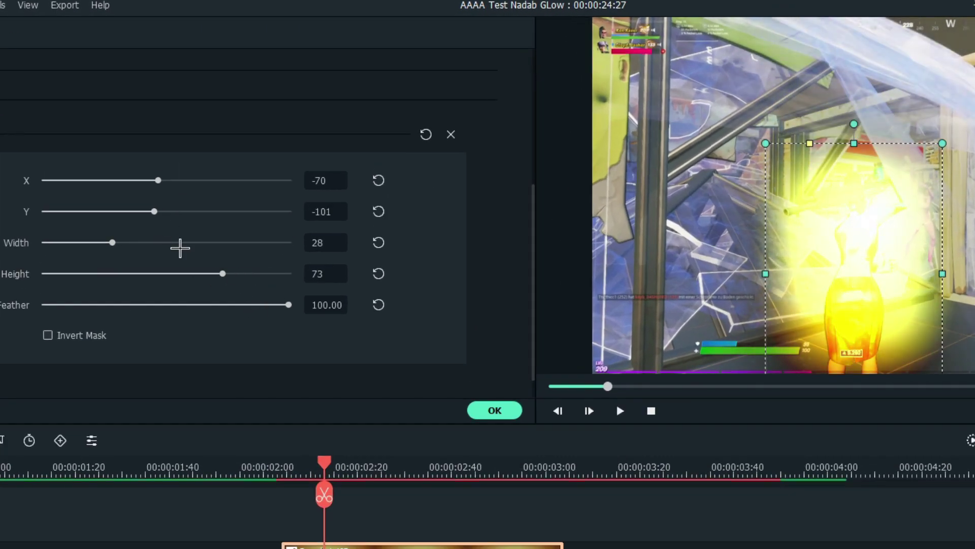
{"action": "left_click_drag", "start_coordinate": [113, 242], "coordinate": [139, 272]}
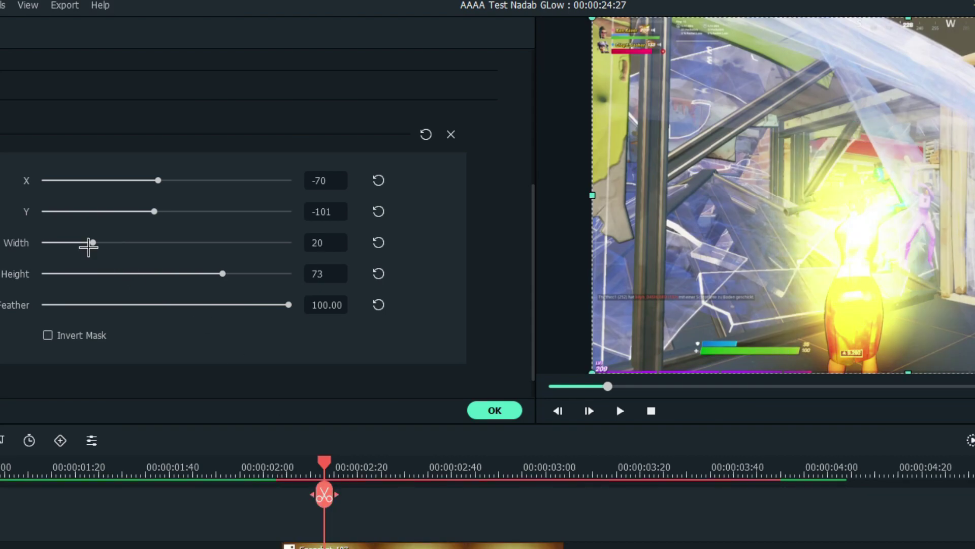
{"action": "left_click_drag", "start_coordinate": [88, 246], "coordinate": [119, 277]}
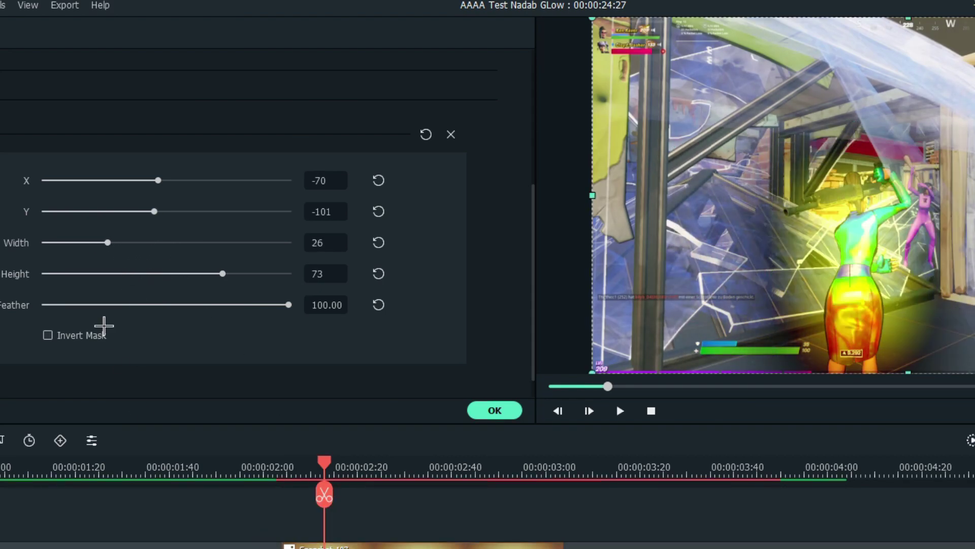
{"action": "mouse_move", "coordinate": [107, 244]}
{"action": "left_mouse_down"}
{"action": "mouse_move", "coordinate": [100, 253]}
{"action": "mouse_move", "coordinate": [153, 257]}
{"action": "mouse_move", "coordinate": [109, 257]}
{"action": "left_mouse_up"}
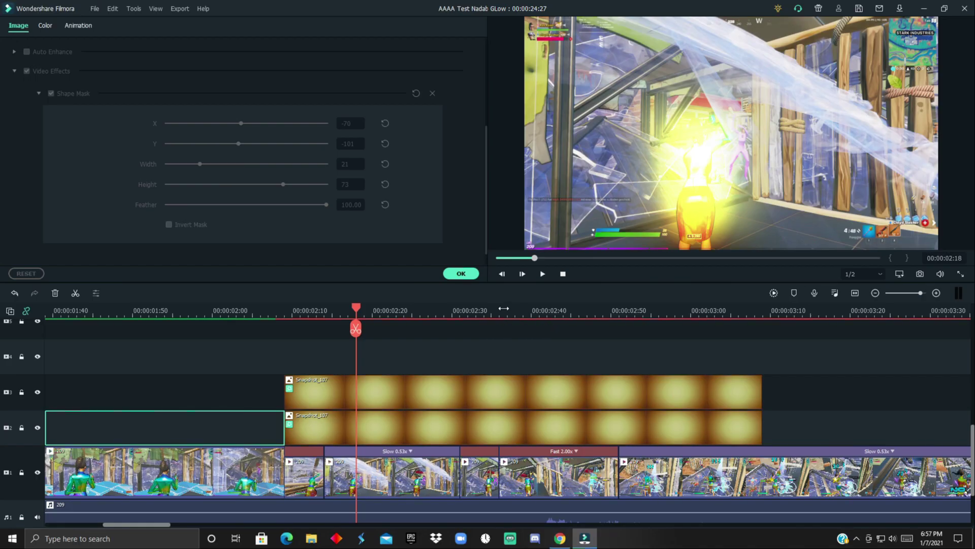
{"action": "left_click_drag", "start_coordinate": [504, 308], "coordinate": [466, 305]}
{"action": "left_click", "coordinate": [467, 277]}
Check the blending modes of both Snapshot_107 layers and compare each layer's glow by hiding and showing their tracks.
{"action": "double_click", "coordinate": [374, 427]}
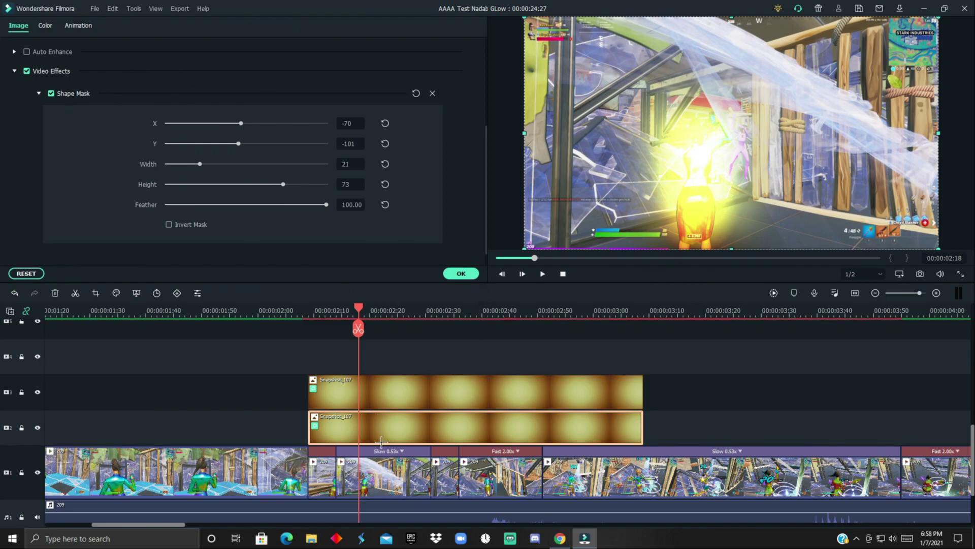
{"action": "scroll", "coordinate": [103, 231], "scroll_direction": "up", "scroll_amount": 3}
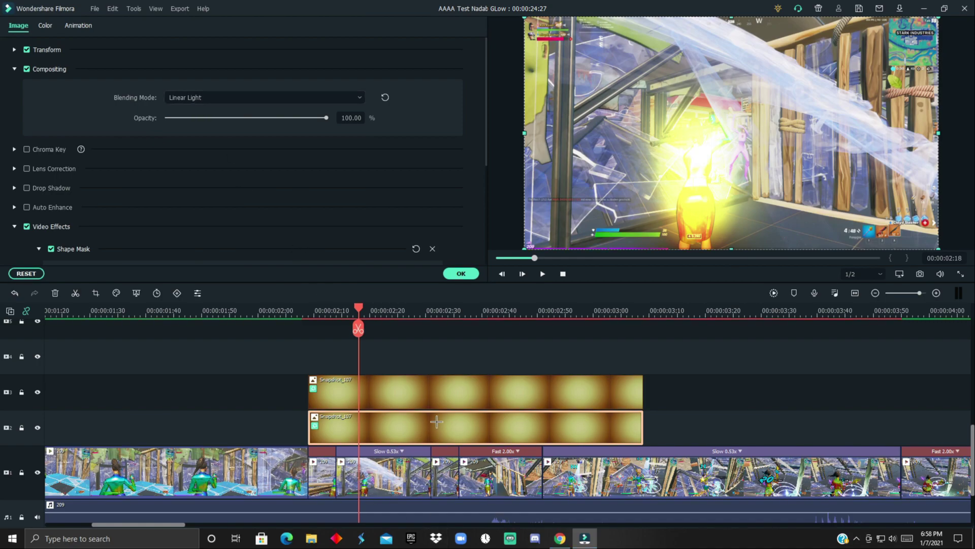
{"action": "left_click", "coordinate": [428, 402]}
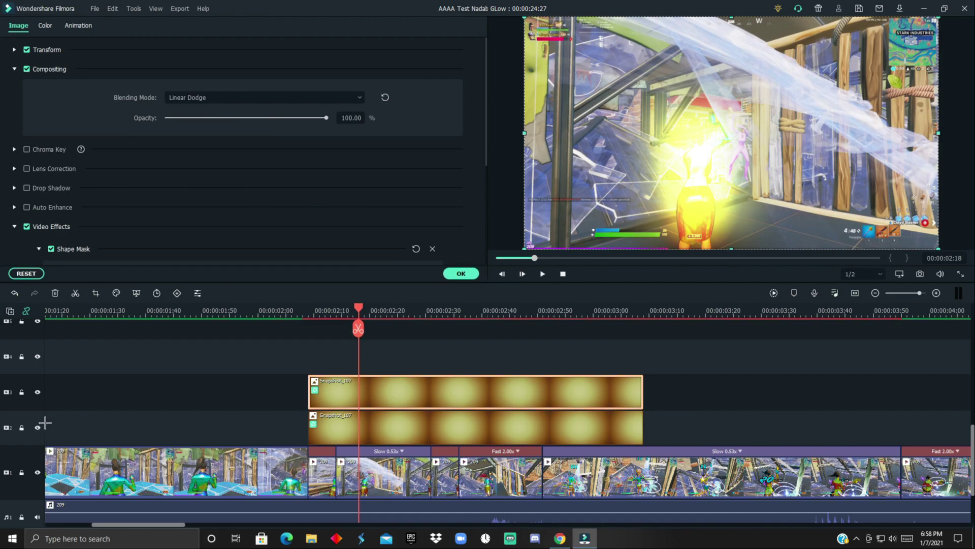
{"action": "left_click", "coordinate": [37, 392]}
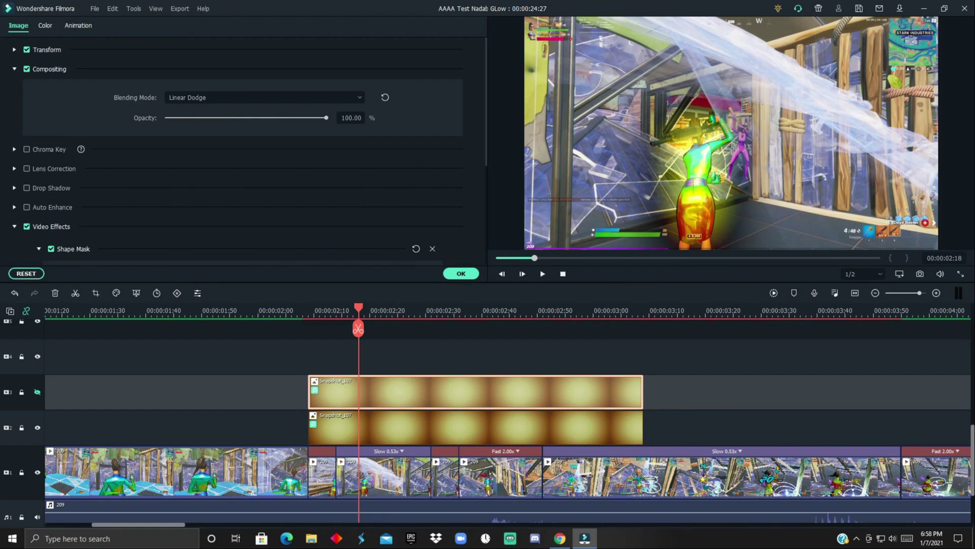
{"action": "left_click", "coordinate": [37, 427]}
{"action": "left_click", "coordinate": [37, 392]}
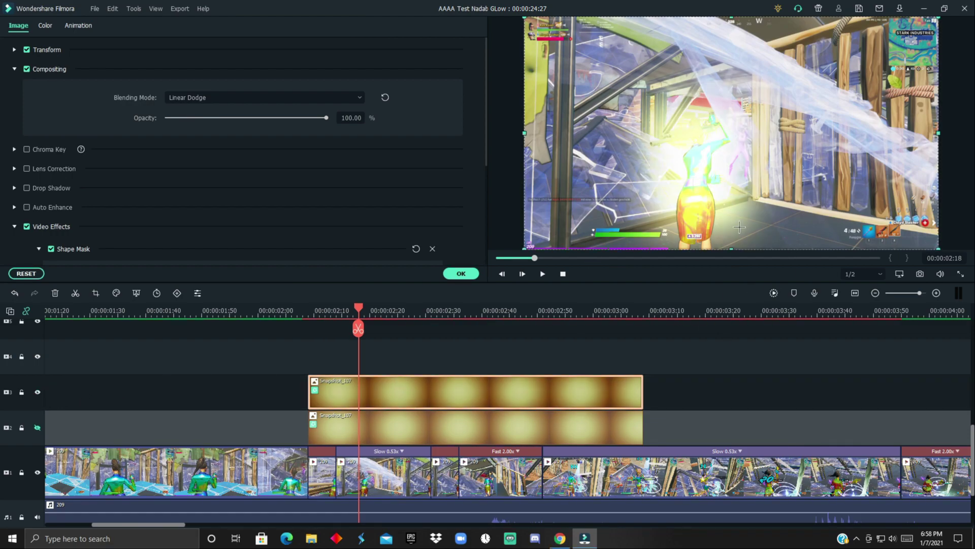
{"action": "left_click", "coordinate": [37, 391]}
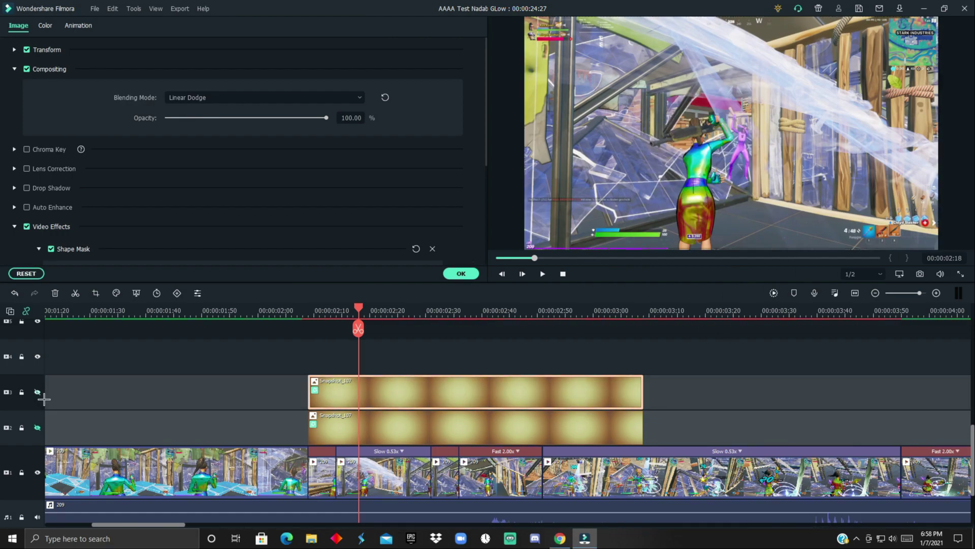
{"action": "left_click", "coordinate": [37, 427]}
{"action": "left_click", "coordinate": [463, 274]}
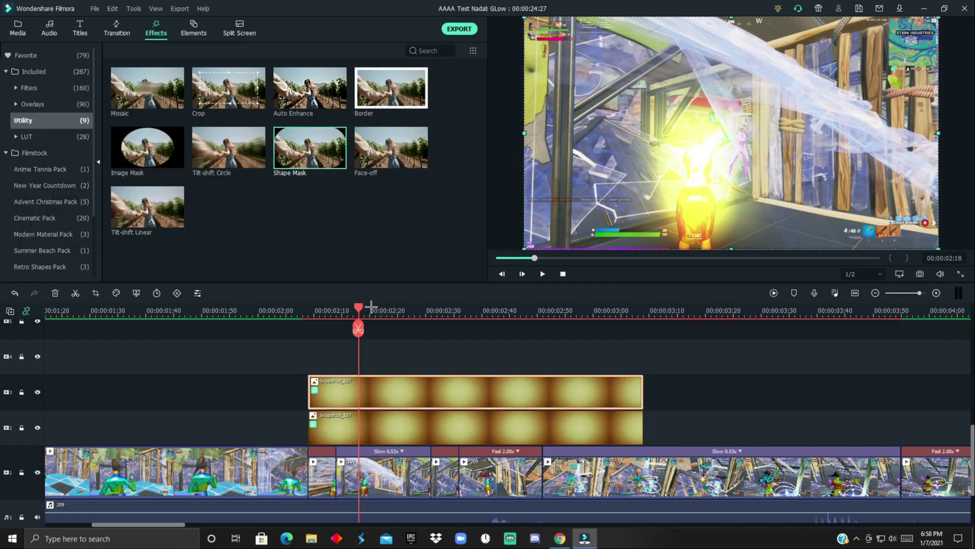
Add an animation keyframe at 00:00:02:11 to both the upper and the lower Snapshot_107 copy.
{"action": "left_click", "coordinate": [319, 313]}
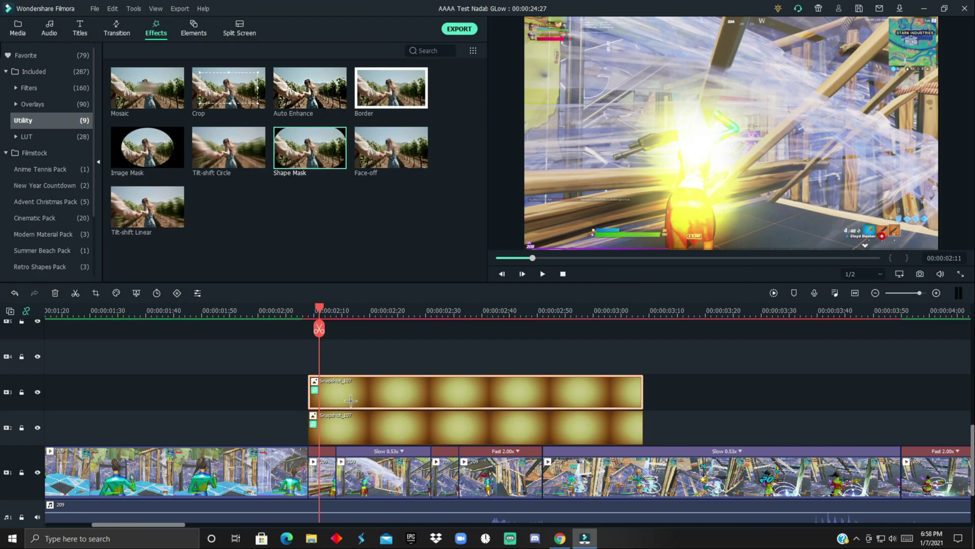
{"action": "double_click", "coordinate": [350, 401]}
{"action": "left_click", "coordinate": [79, 25]}
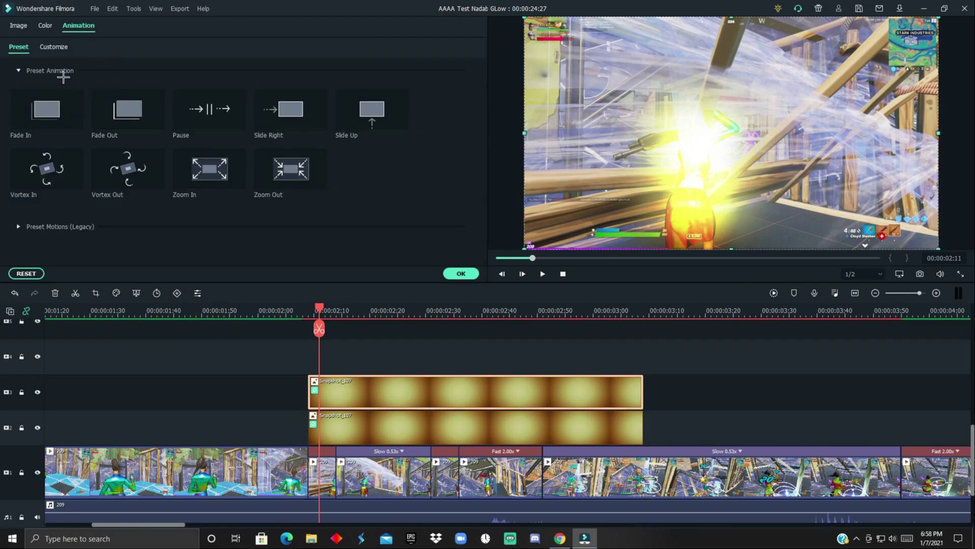
{"action": "left_click", "coordinate": [56, 47]}
{"action": "left_click", "coordinate": [194, 87]}
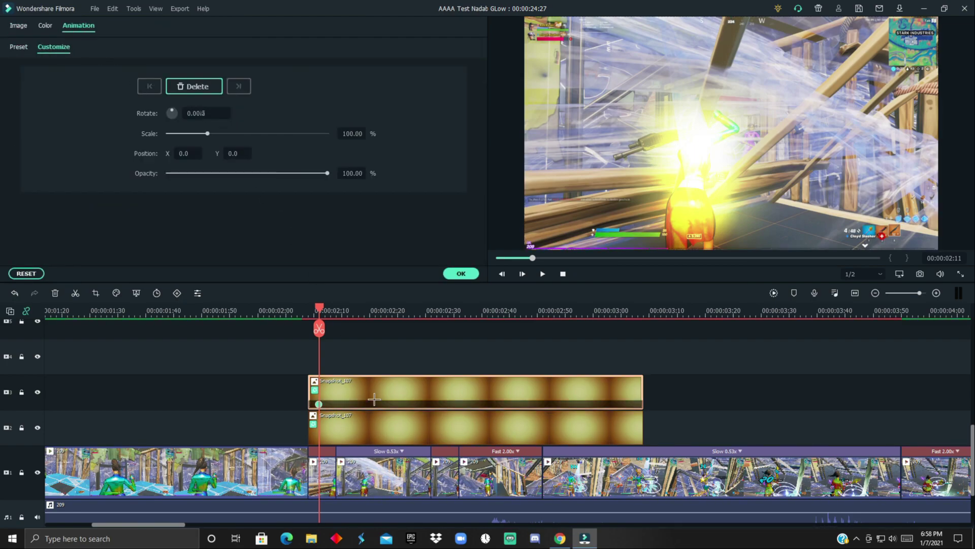
{"action": "left_click", "coordinate": [365, 442]}
{"action": "left_click", "coordinate": [194, 87]}
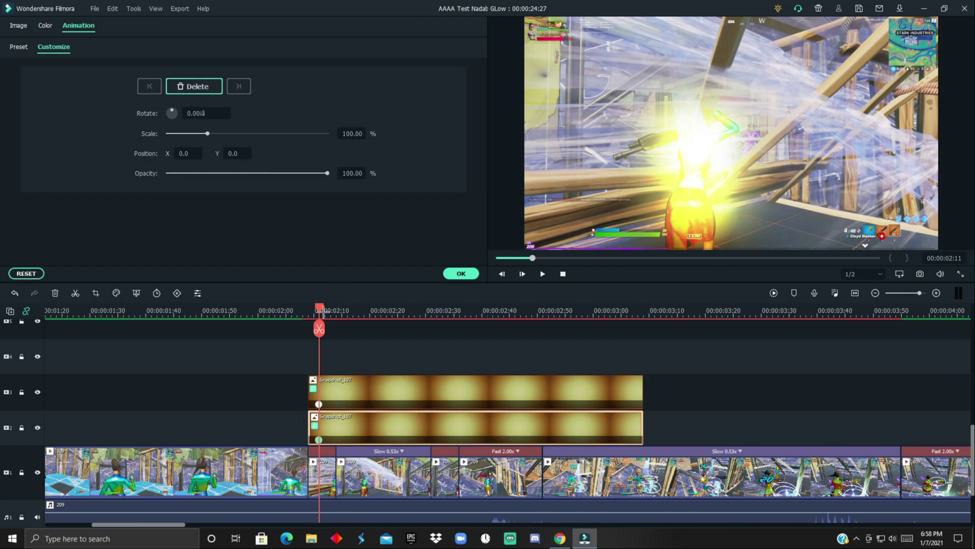
Keyframe the copies' horizontal position at 00:00:02:31, with X 12 for the upper Snapshot_107 and X 13 for the lower one.
{"action": "left_click_drag", "start_coordinate": [325, 315], "coordinate": [445, 338]}
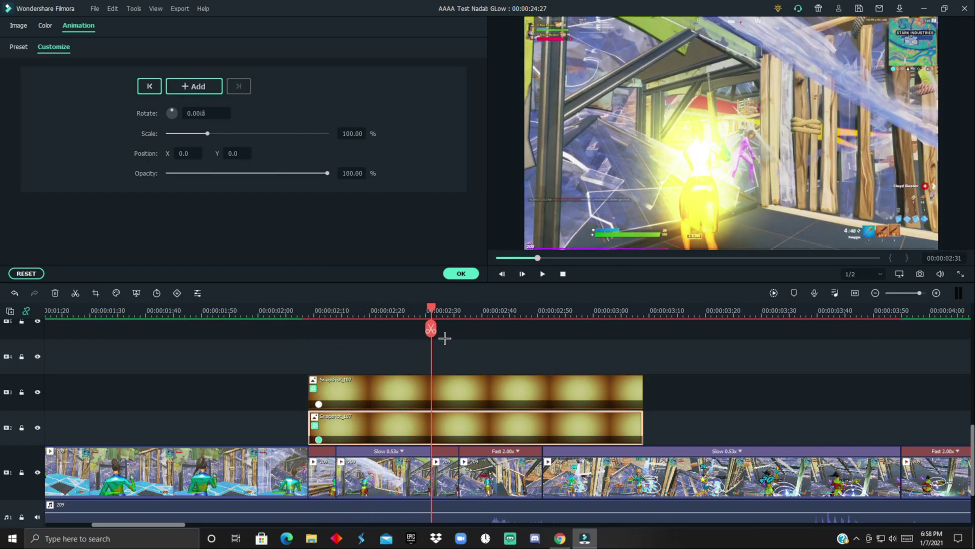
{"action": "left_click", "coordinate": [455, 389]}
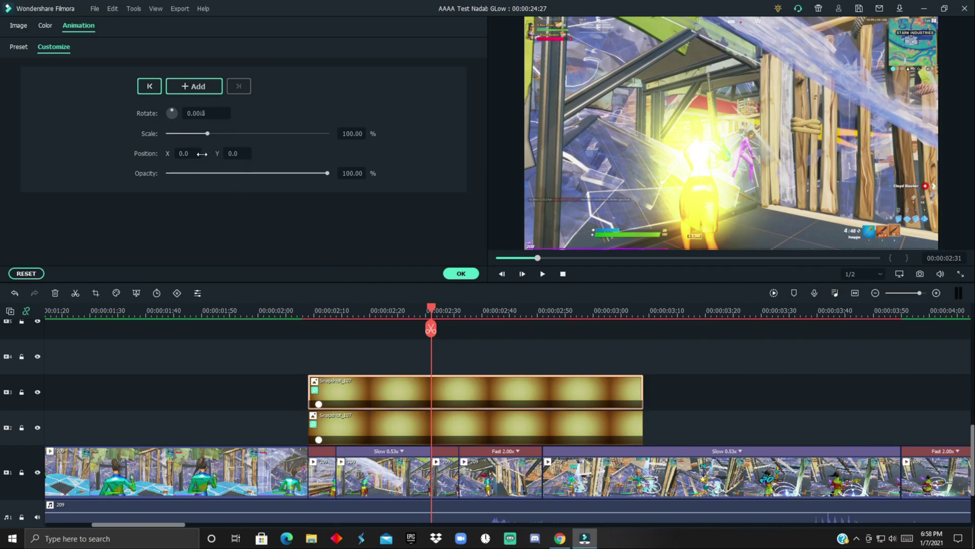
{"action": "left_click_drag", "start_coordinate": [185, 153], "coordinate": [188, 153]}
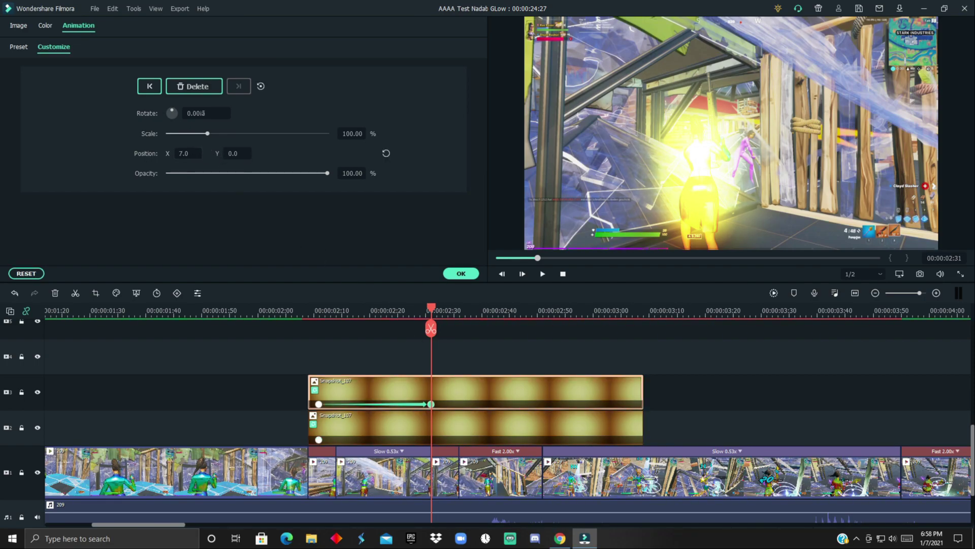
{"action": "left_click", "coordinate": [417, 434]}
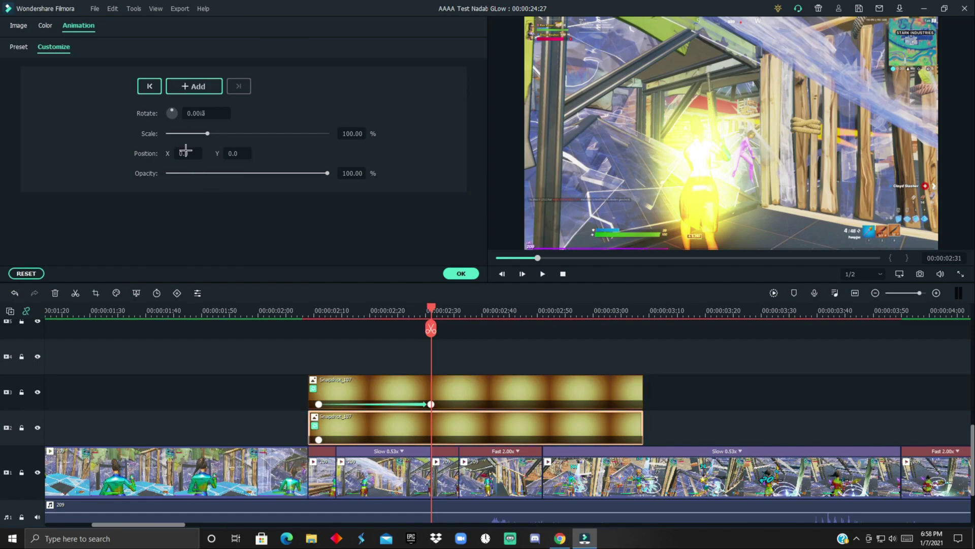
{"action": "type", "text": "10"}
{"action": "key", "text": "Return"}
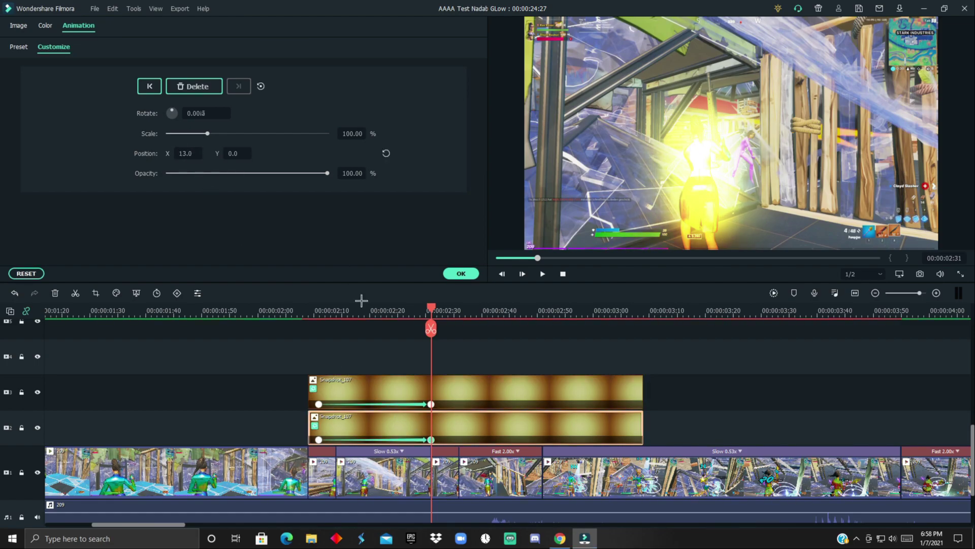
Add a further animation keyframe at 00:00:02:35 to each of the two Snapshot_107 copies.
{"action": "left_click_drag", "start_coordinate": [439, 316], "coordinate": [464, 346]}
{"action": "scroll", "coordinate": [497, 446], "scroll_direction": "up", "scroll_amount": 2}
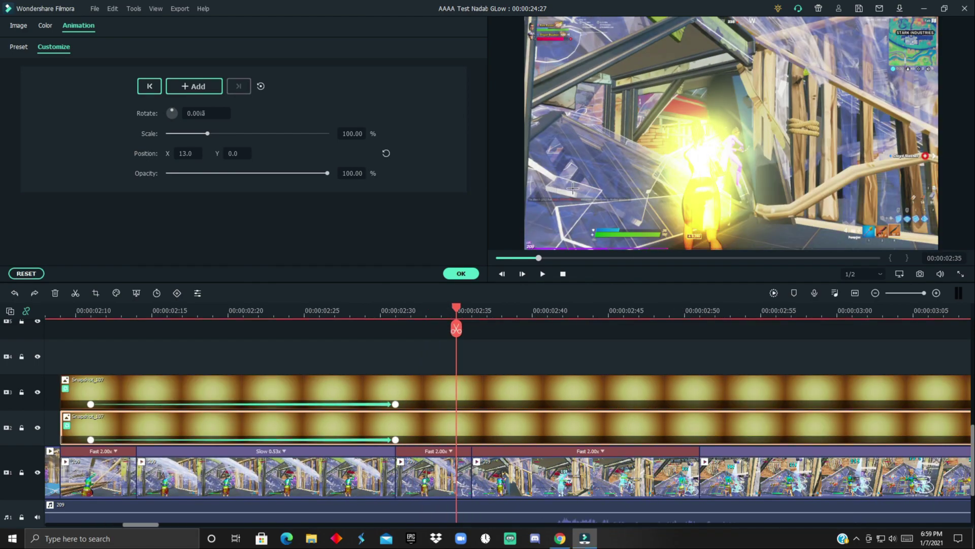
{"action": "left_click", "coordinate": [216, 92]}
{"action": "left_click", "coordinate": [490, 396]}
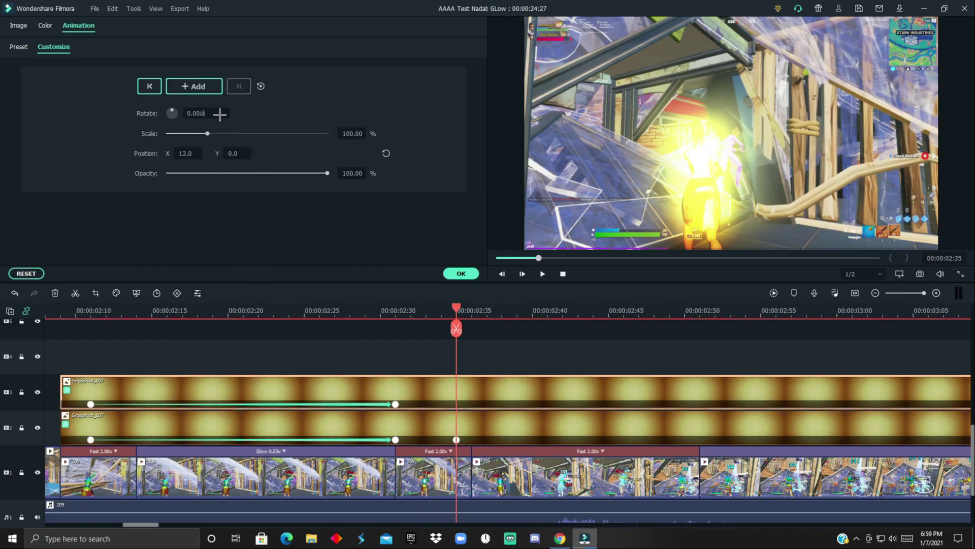
{"action": "left_click", "coordinate": [213, 92]}
Fade out both Snapshot_107 copies by setting their opacity to 0% at 00:00:02:36.
{"action": "left_click_drag", "start_coordinate": [456, 328], "coordinate": [472, 328]}
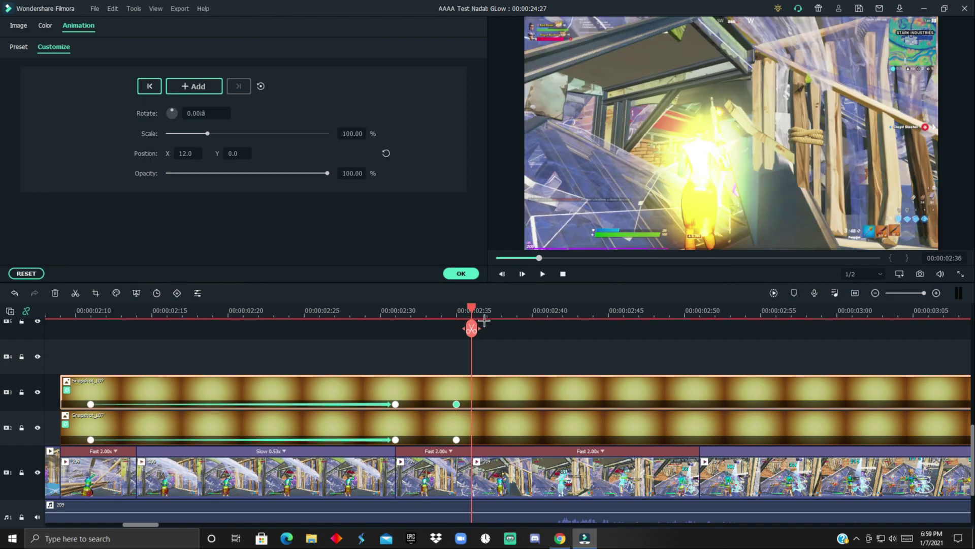
{"action": "left_click_drag", "start_coordinate": [184, 177], "coordinate": [125, 178]}
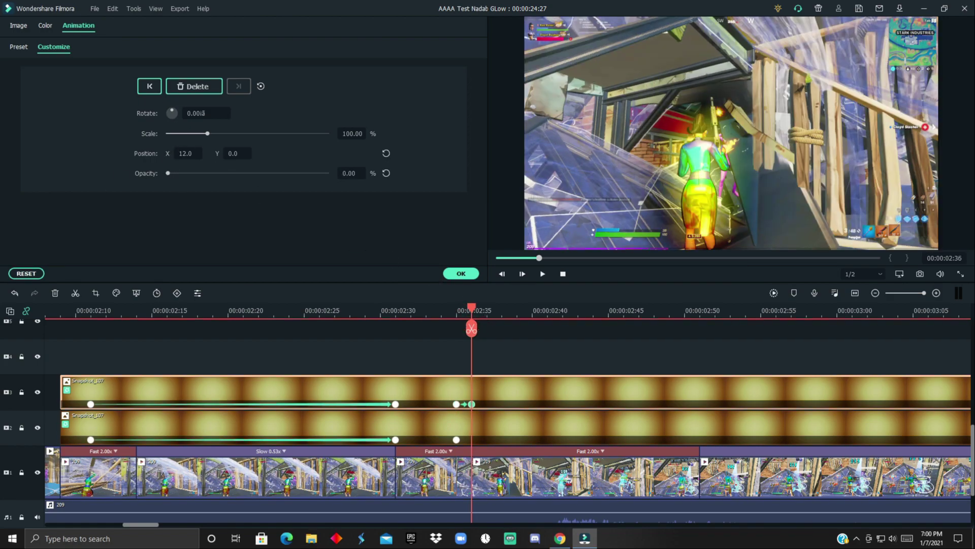
{"action": "left_click", "coordinate": [500, 431]}
{"action": "left_click_drag", "start_coordinate": [278, 182], "coordinate": [95, 194]}
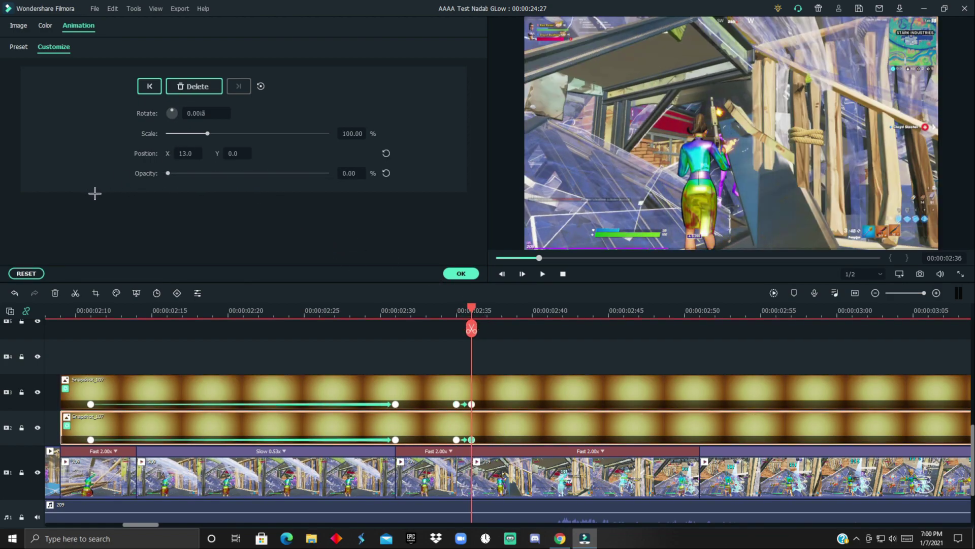
Lengthen the fade-out by moving the last keyframe of both Snapshot_107 copies two frames further along the timeline.
{"action": "left_click_drag", "start_coordinate": [479, 331], "coordinate": [500, 339]}
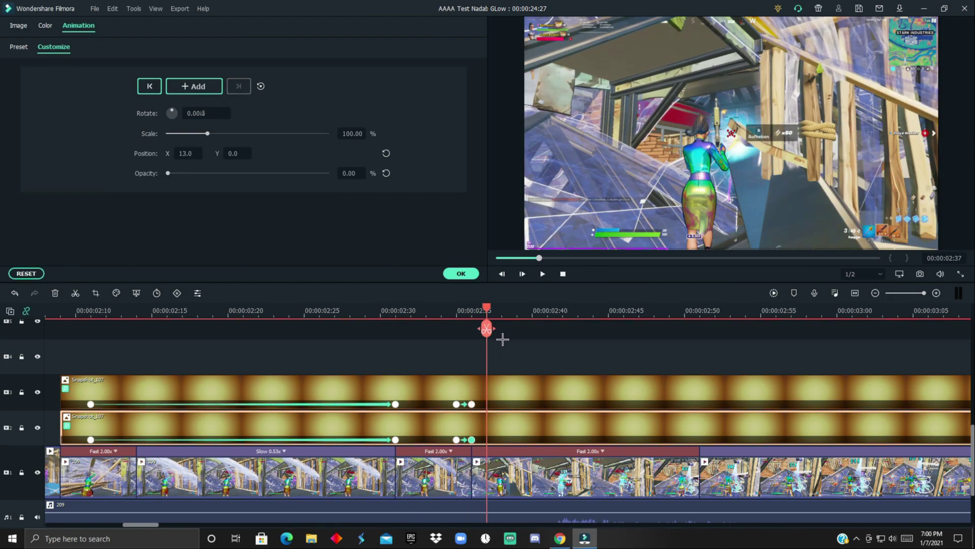
{"action": "left_click_drag", "start_coordinate": [473, 405], "coordinate": [489, 406]}
{"action": "left_click_drag", "start_coordinate": [473, 440], "coordinate": [489, 441]}
{"action": "left_click", "coordinate": [532, 318]}
{"action": "left_click_drag", "start_coordinate": [487, 404], "coordinate": [503, 405]}
{"action": "left_click_drag", "start_coordinate": [487, 439], "coordinate": [502, 440]}
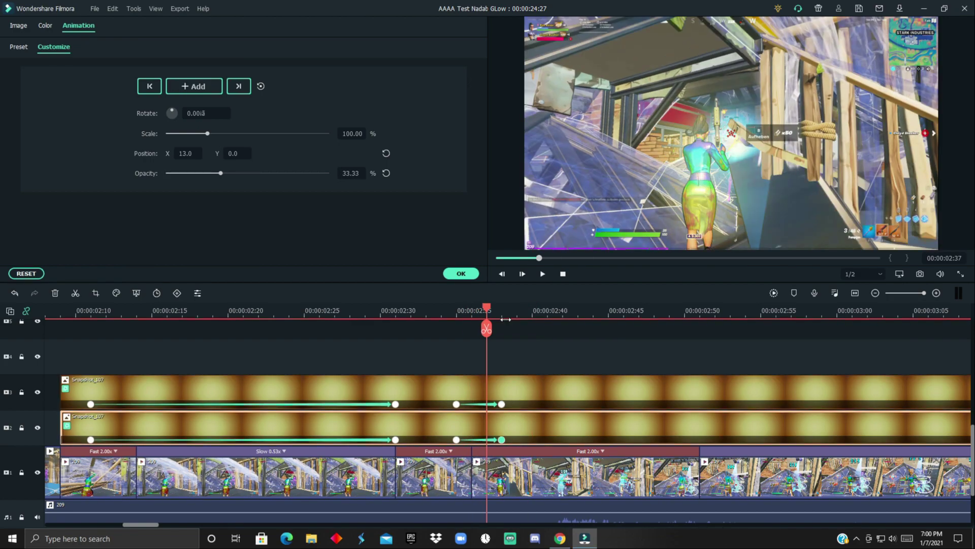
Split both Snapshot_107 copies at 00:00:02:40 and delete the parts after the cut.
{"action": "left_click_drag", "start_coordinate": [497, 317], "coordinate": [513, 376]}
{"action": "left_click_drag", "start_coordinate": [580, 319], "coordinate": [607, 320]}
{"action": "left_click_drag", "start_coordinate": [523, 356], "coordinate": [528, 419]}
{"action": "key", "text": "ctrl+b"}
{"action": "key", "text": "Delete"}
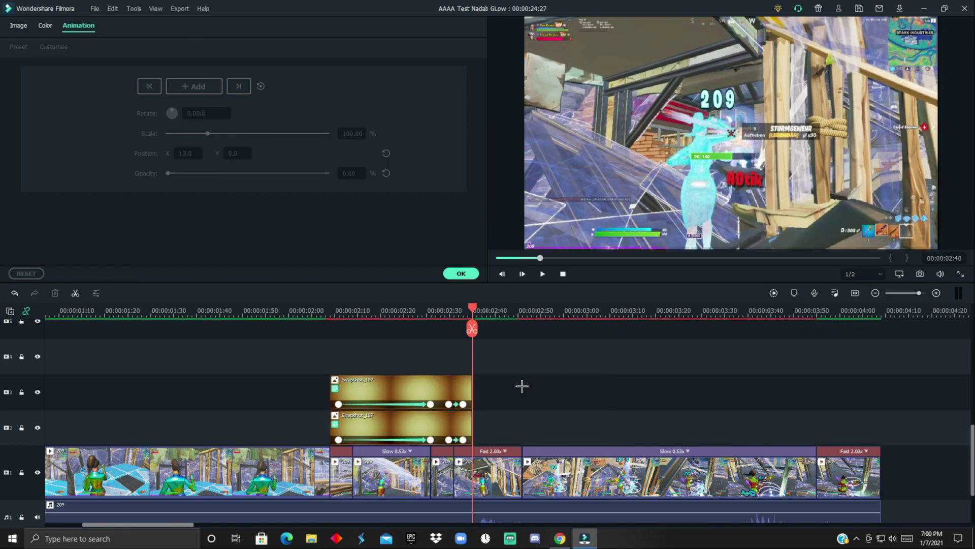
Move both Snapshot_107 copies up one track to free the track directly above the gameplay, and close the animation settings.
{"action": "left_click", "coordinate": [434, 377]}
{"action": "left_click", "coordinate": [429, 429], "text": "ctrl"}
{"action": "left_click_drag", "start_coordinate": [429, 430], "coordinate": [430, 394]}
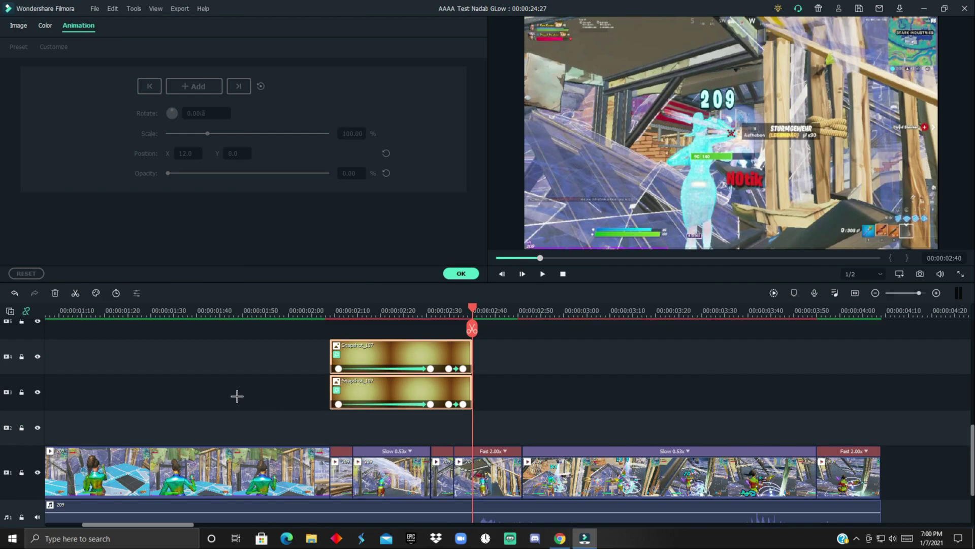
{"action": "left_click", "coordinate": [462, 273]}
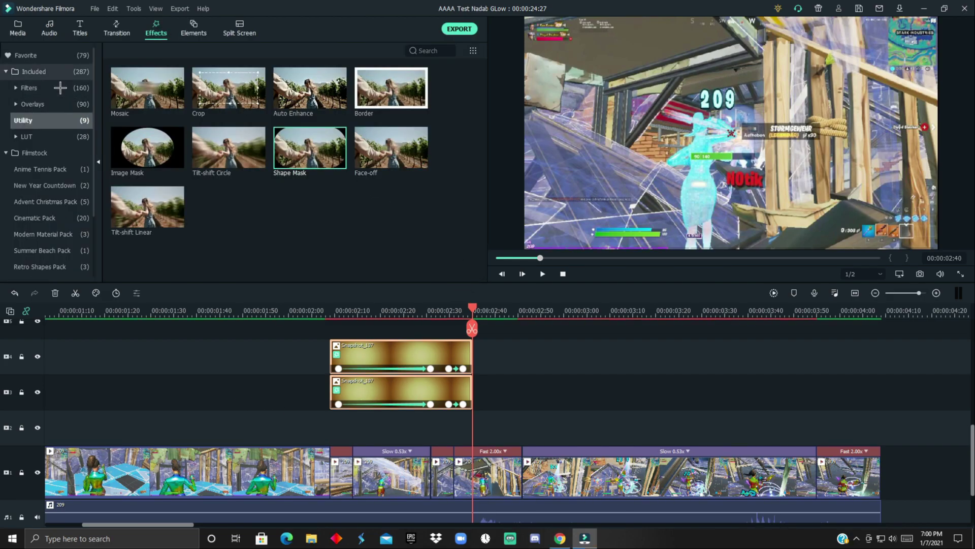
Place the B&W Film effect on the free track beneath the glow copies and trim it to end with them at 00:00:02:40.
{"action": "left_click", "coordinate": [56, 71]}
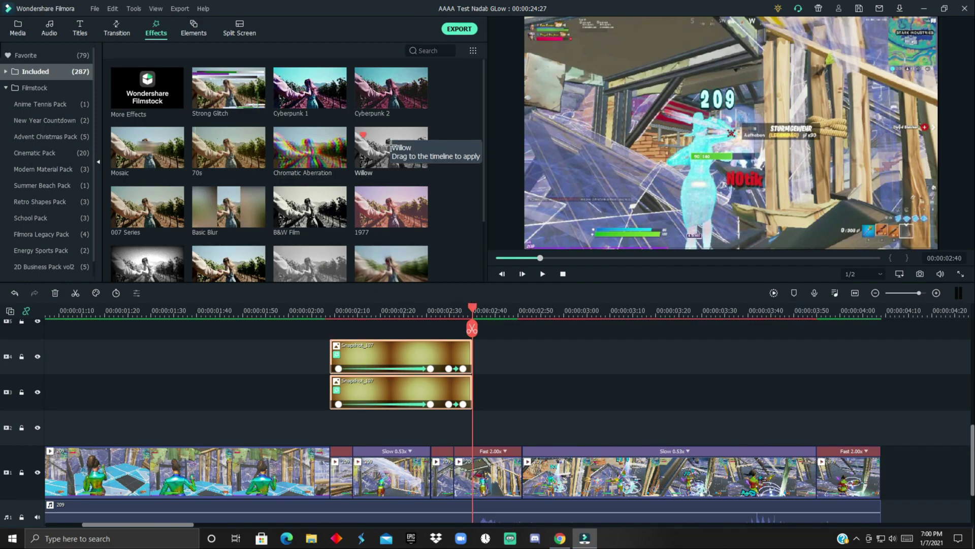
{"action": "left_click_drag", "start_coordinate": [309, 223], "coordinate": [332, 430]}
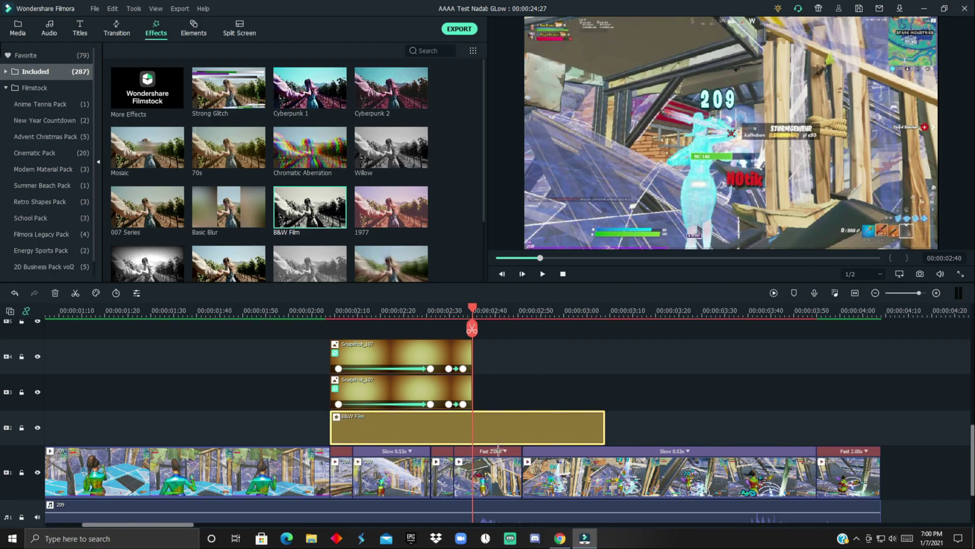
{"action": "left_click_drag", "start_coordinate": [611, 430], "coordinate": [473, 430]}
{"action": "left_click_drag", "start_coordinate": [472, 329], "coordinate": [420, 329]}
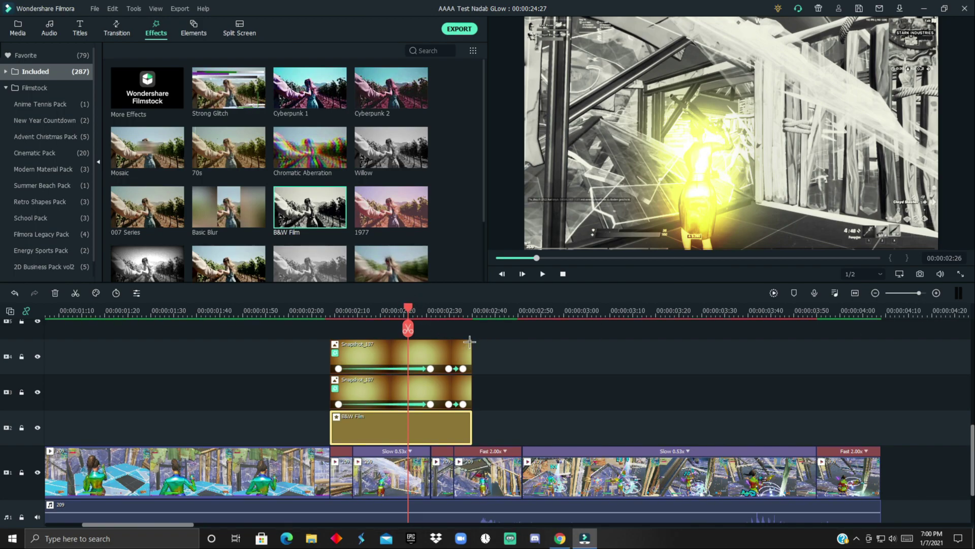
Examine the image settings of the upper Snapshot_107 copy.
{"action": "left_click", "coordinate": [436, 357]}
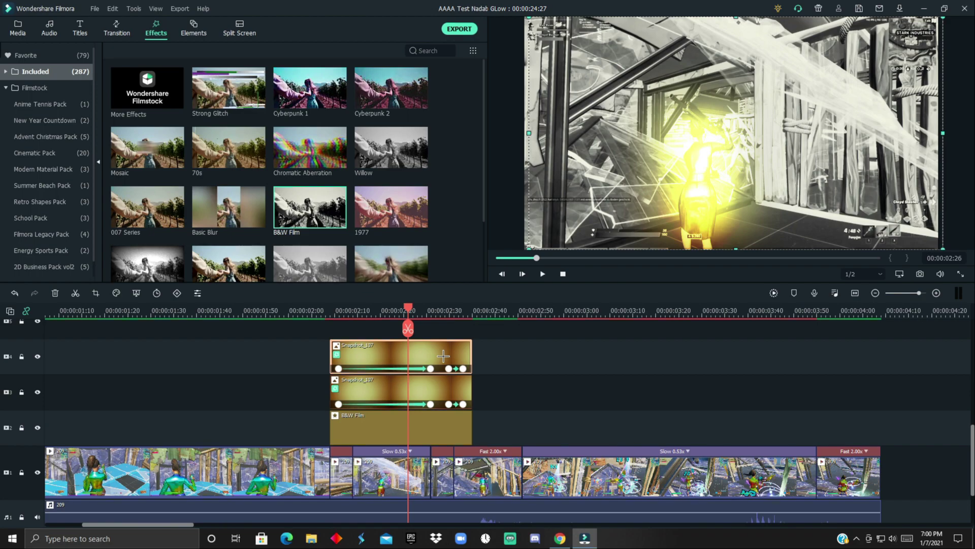
{"action": "double_click", "coordinate": [443, 356]}
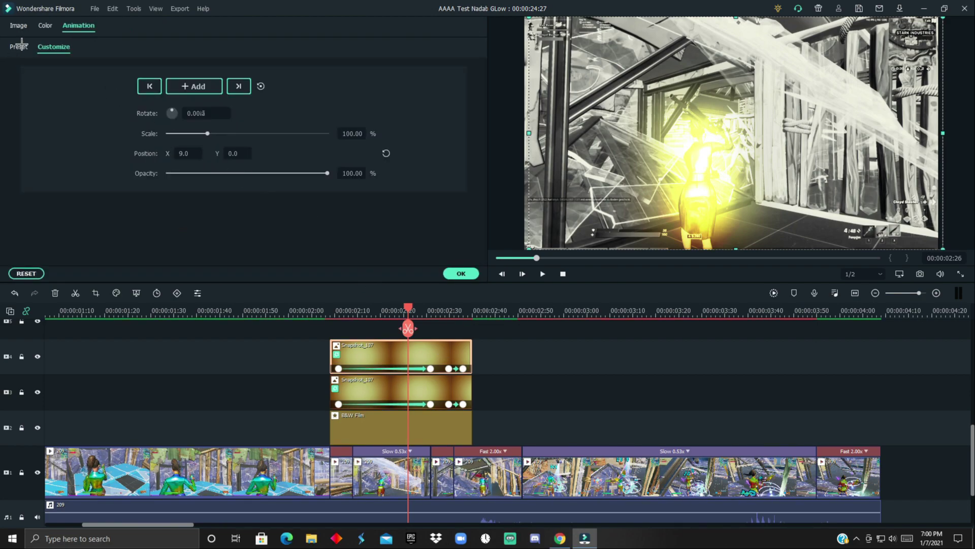
{"action": "left_click", "coordinate": [20, 26]}
{"action": "scroll", "coordinate": [218, 171], "scroll_direction": "down", "scroll_amount": 3}
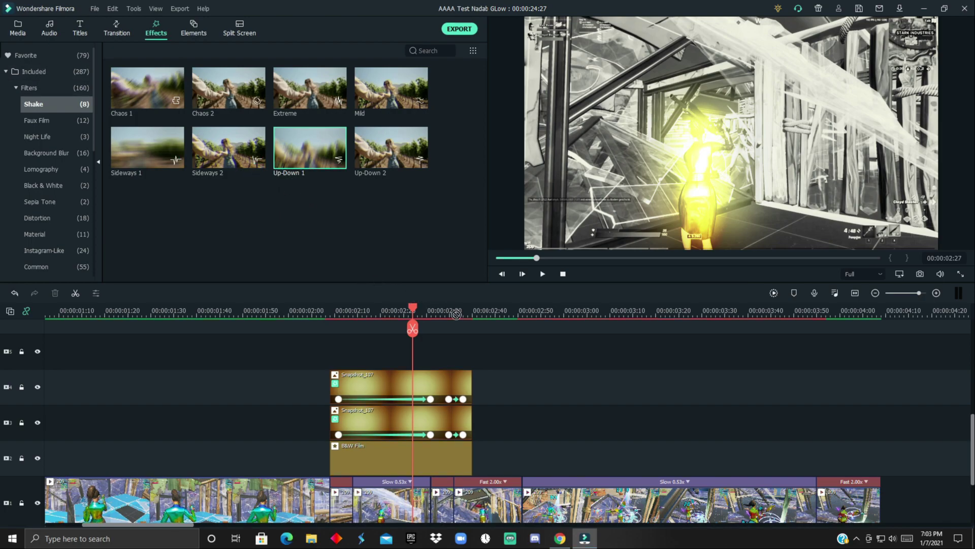
Place an Up-Down 1 shake effect above the glow copies from about 00:00:02:33, with RGB Separate off and Position X at 0.
{"action": "left_click_drag", "start_coordinate": [456, 314], "coordinate": [441, 343]}
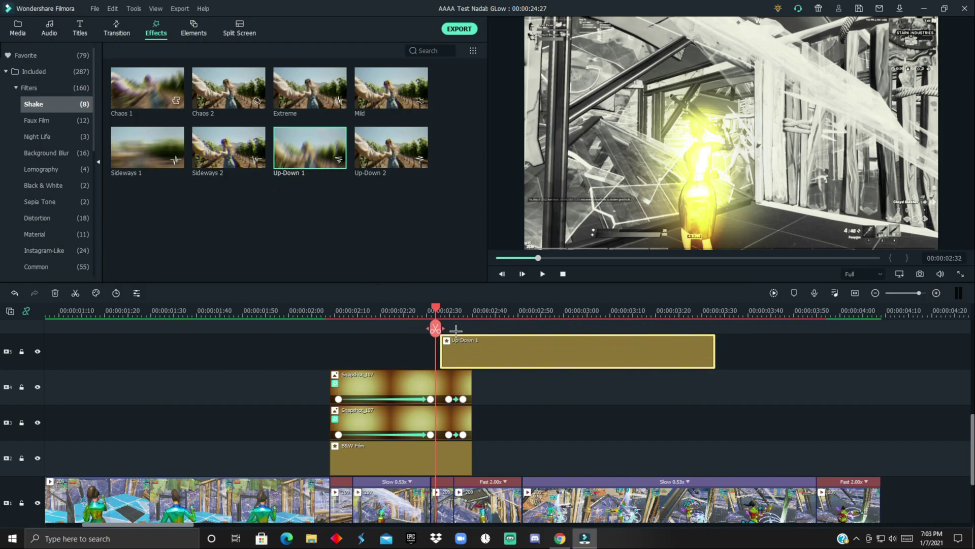
{"action": "double_click", "coordinate": [484, 357]}
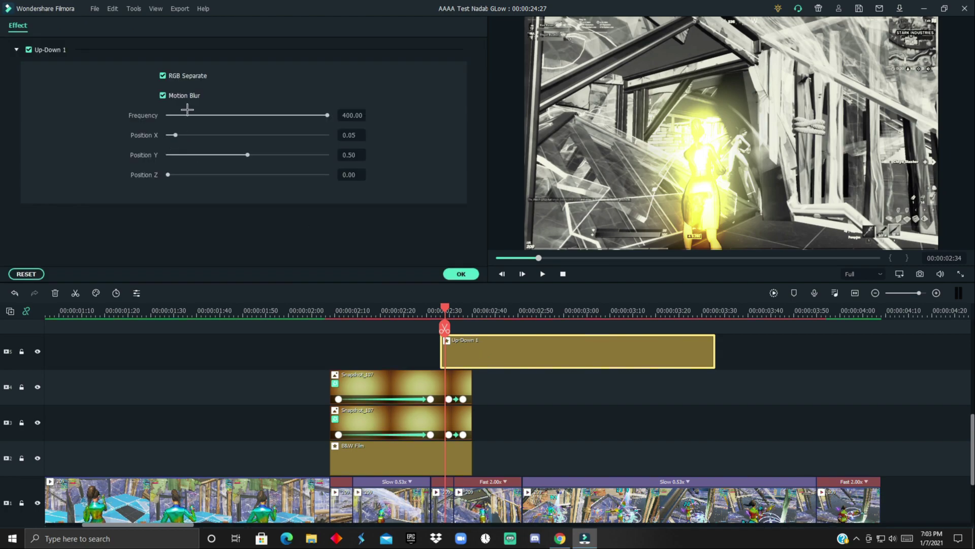
{"action": "left_click", "coordinate": [196, 78]}
{"action": "left_click_drag", "start_coordinate": [184, 143], "coordinate": [84, 166]}
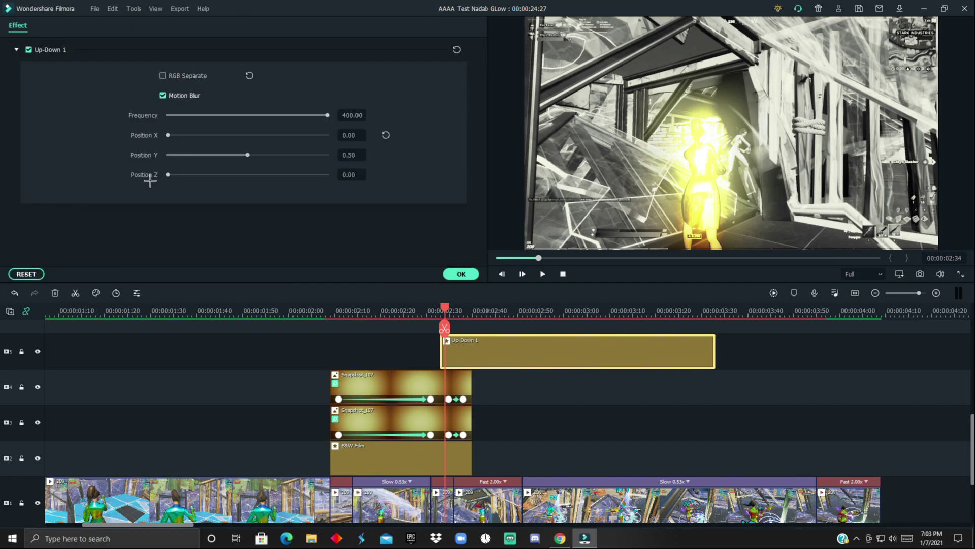
Cut the Up-Down 1 effect at 00:00:02:51 and remove the part after it.
{"action": "left_click_drag", "start_coordinate": [456, 311], "coordinate": [529, 337]}
{"action": "key", "text": "Right"}
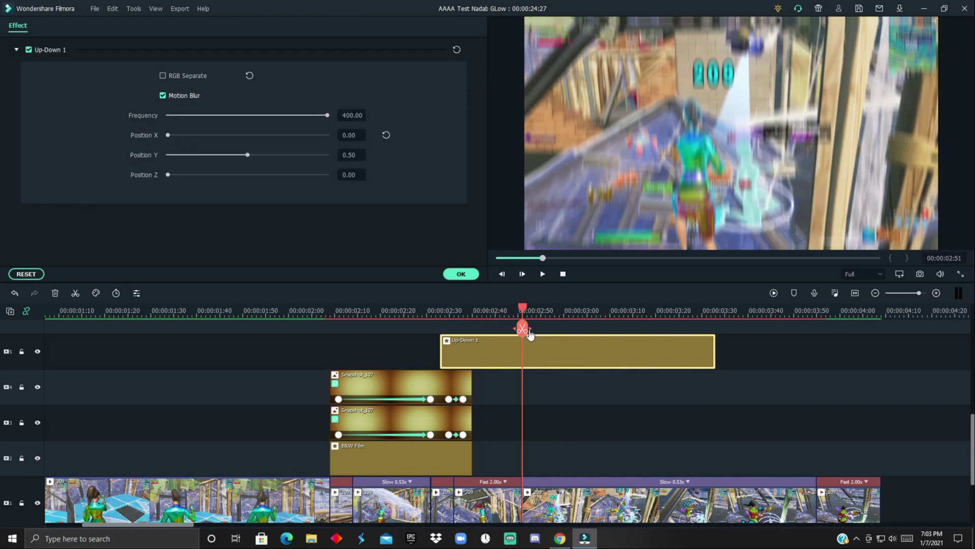
{"action": "left_click", "coordinate": [522, 329]}
{"action": "key", "text": "Delete"}
Add a Mild shake effect directly after Up-Down 1 and extend it to the end of the gameplay clip.
{"action": "left_click_drag", "start_coordinate": [406, 94], "coordinate": [526, 344]}
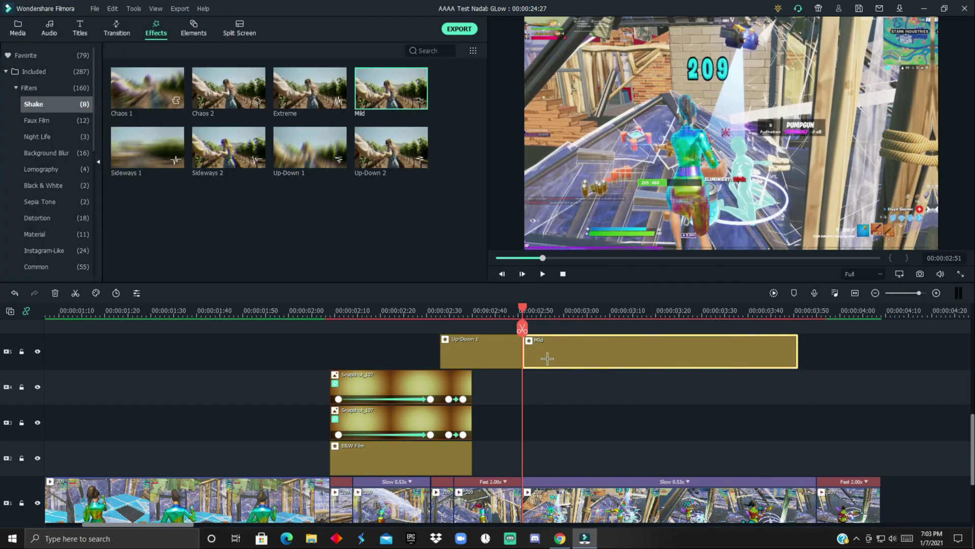
{"action": "key", "text": "space"}
{"action": "left_click_drag", "start_coordinate": [798, 350], "coordinate": [879, 381]}
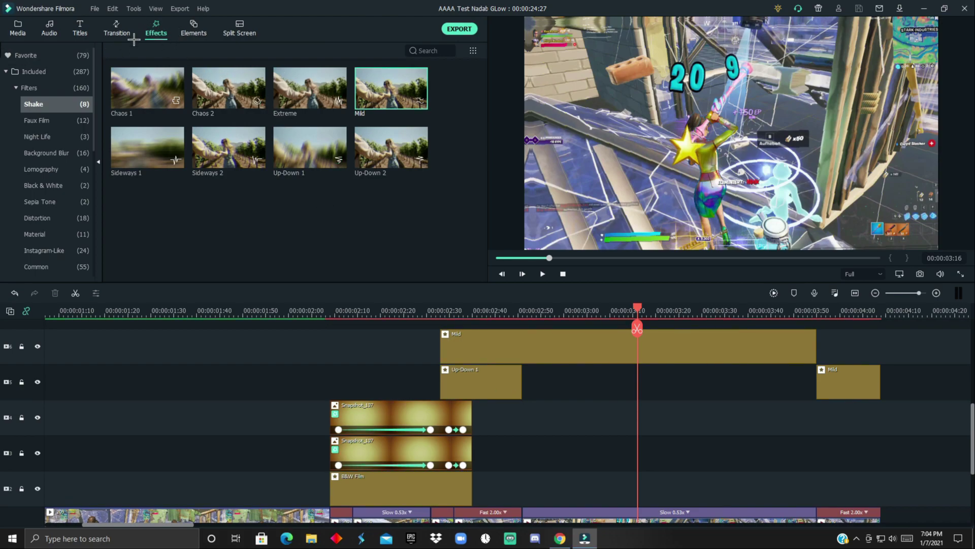
Search all included effects for "tea" and place Teal & Orange on a track above the shake effects from about 00:00:02:32.
{"action": "scroll", "coordinate": [45, 152], "scroll_direction": "down", "scroll_amount": 2}
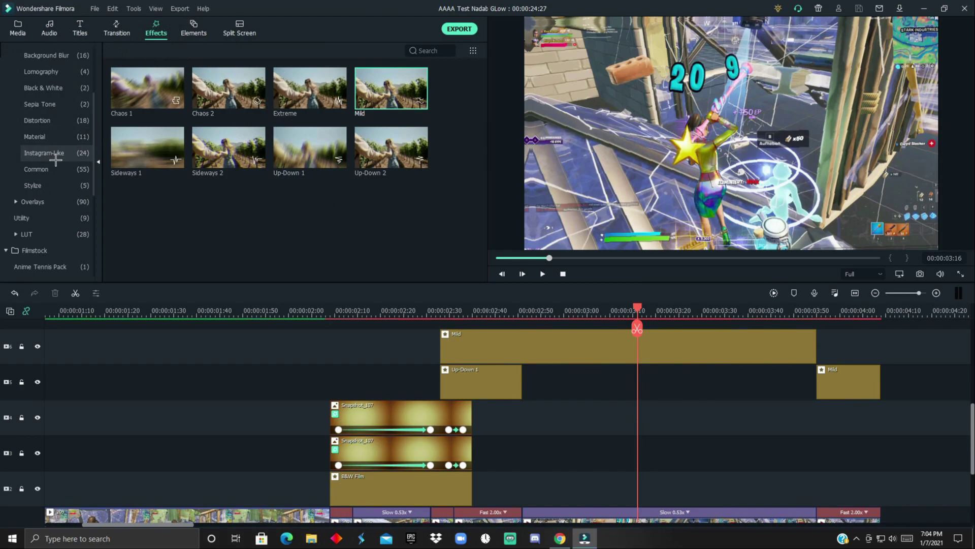
{"action": "left_click", "coordinate": [447, 57]}
{"action": "type", "text": "te"}
{"action": "scroll", "coordinate": [45, 80], "scroll_direction": "up", "scroll_amount": 2}
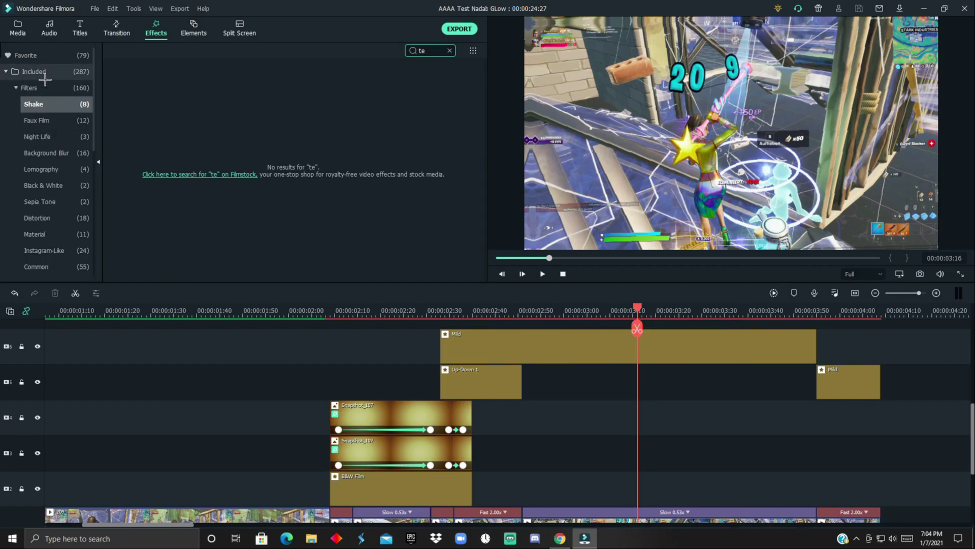
{"action": "left_click", "coordinate": [45, 79]}
{"action": "type", "text": "a"}
{"action": "left_click_drag", "start_coordinate": [148, 88], "coordinate": [439, 405]}
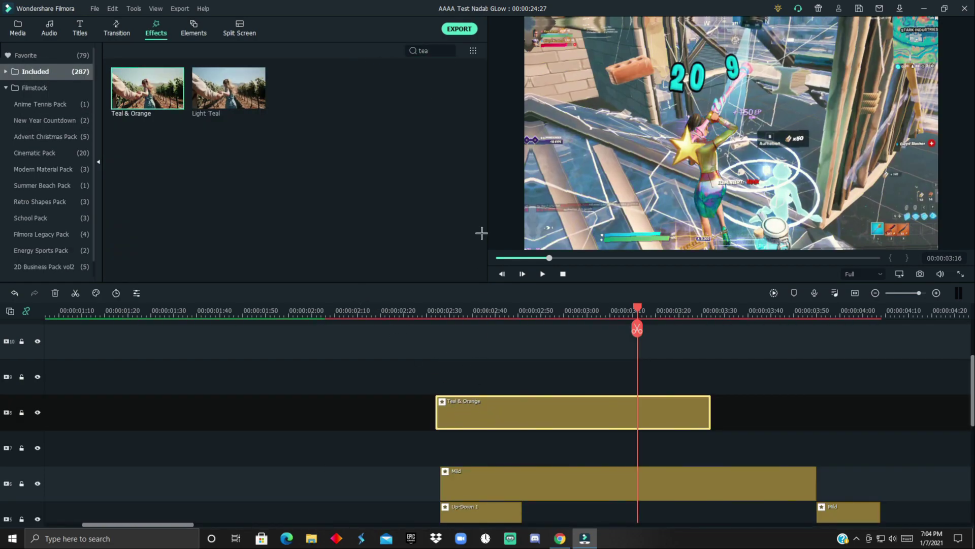
Search the effects for "glow", place Glow on the track above Teal & Orange and set its Radius to 0.
{"action": "left_click", "coordinate": [445, 54]}
{"action": "key", "text": "BackSpace"}
{"action": "key", "text": "BackSpace"}
{"action": "key", "text": "BackSpace"}
{"action": "type", "text": "glow"}
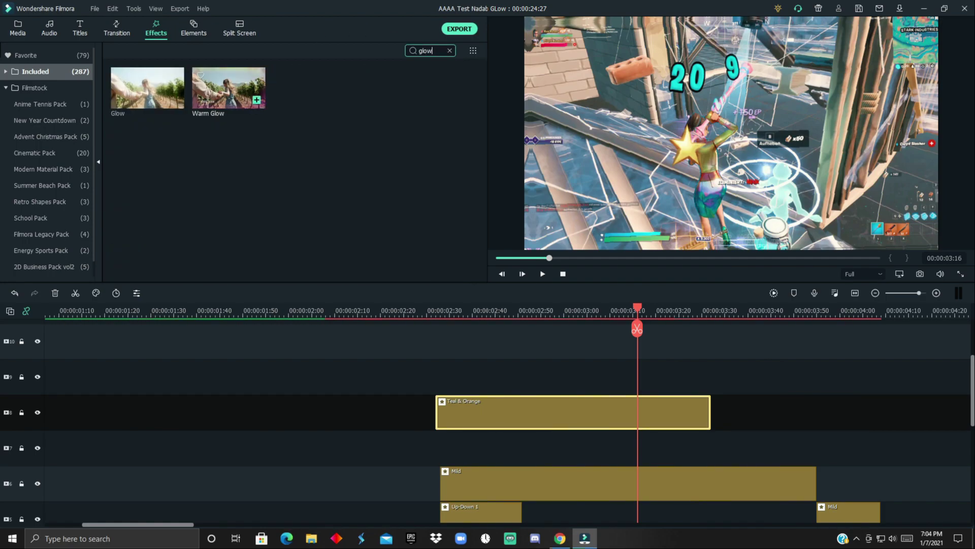
{"action": "left_click_drag", "start_coordinate": [148, 88], "coordinate": [508, 373]}
{"action": "double_click", "coordinate": [611, 382]}
{"action": "left_click_drag", "start_coordinate": [191, 77], "coordinate": [167, 76]}
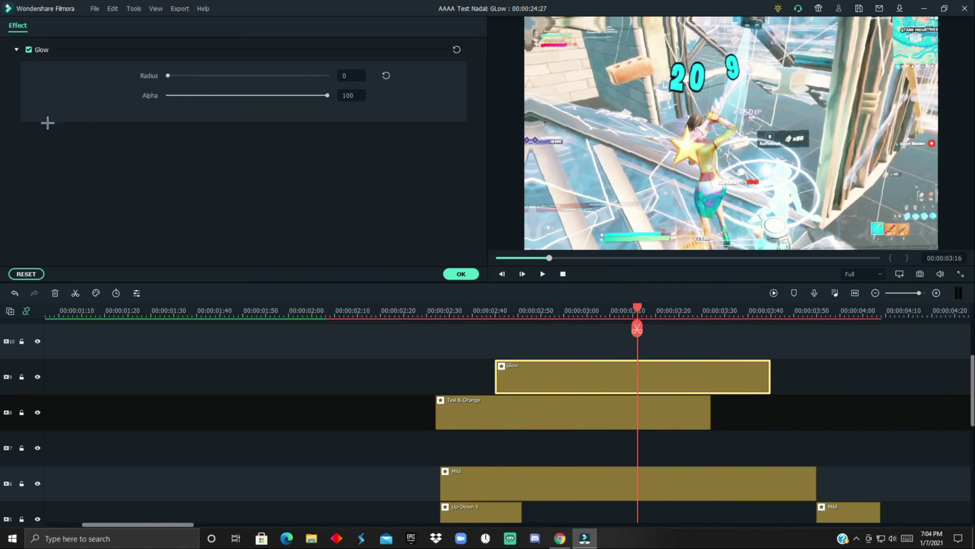
{"action": "left_click", "coordinate": [462, 274]}
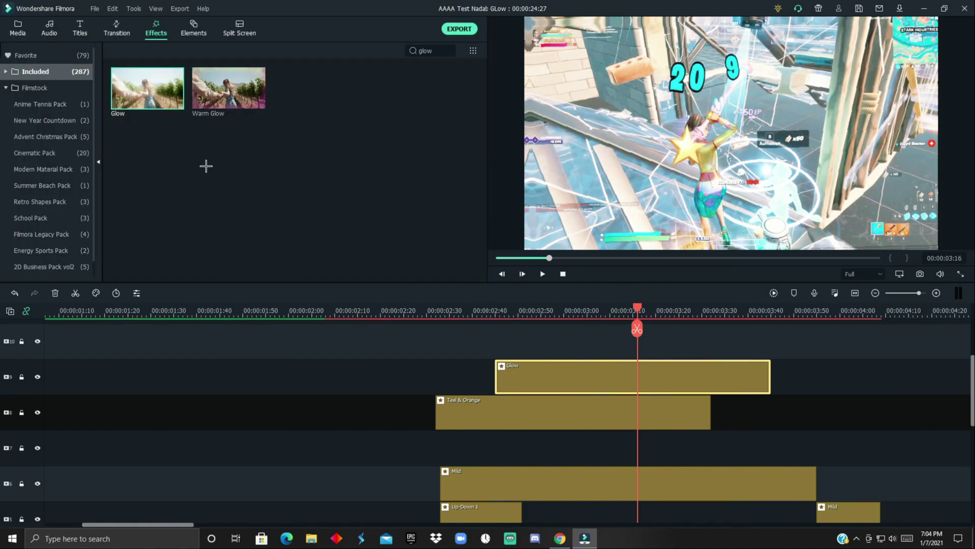
Search the effects for "hue", place Hue Shift on the track above Glow and set its Hue to 45.
{"action": "left_click", "coordinate": [449, 50]}
{"action": "type", "text": "hue"}
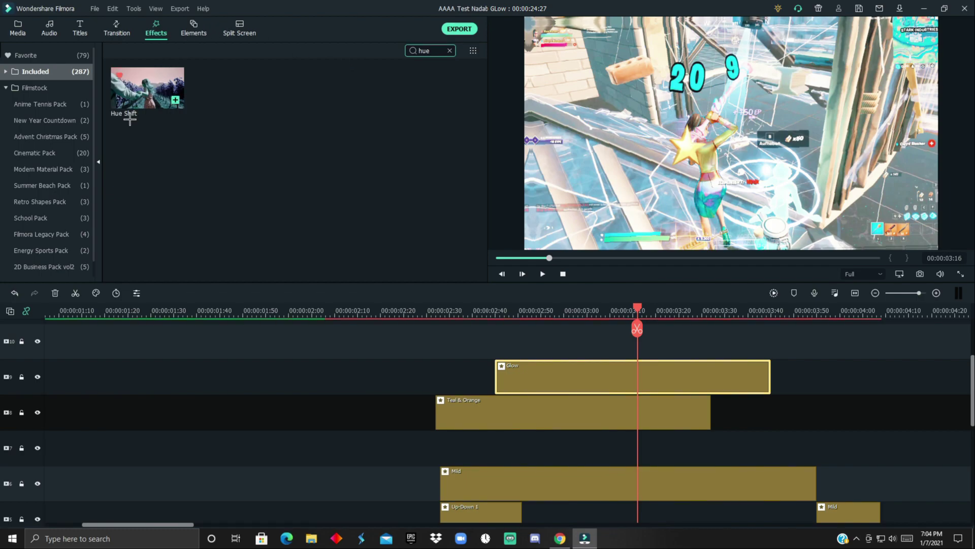
{"action": "left_click_drag", "start_coordinate": [148, 87], "coordinate": [547, 350]}
{"action": "double_click", "coordinate": [608, 356]}
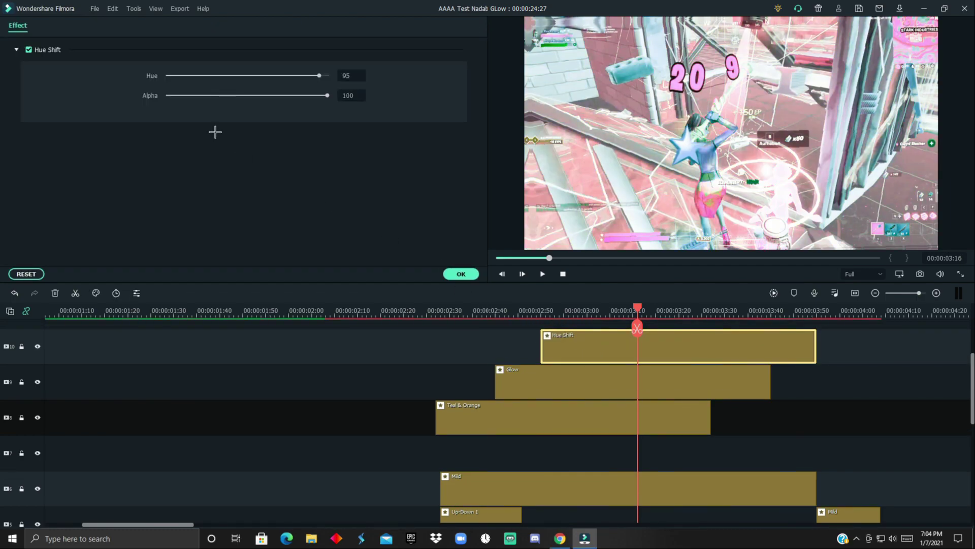
{"action": "left_click", "coordinate": [359, 79]}
{"action": "type", "text": "45"}
{"action": "key", "text": "Return"}
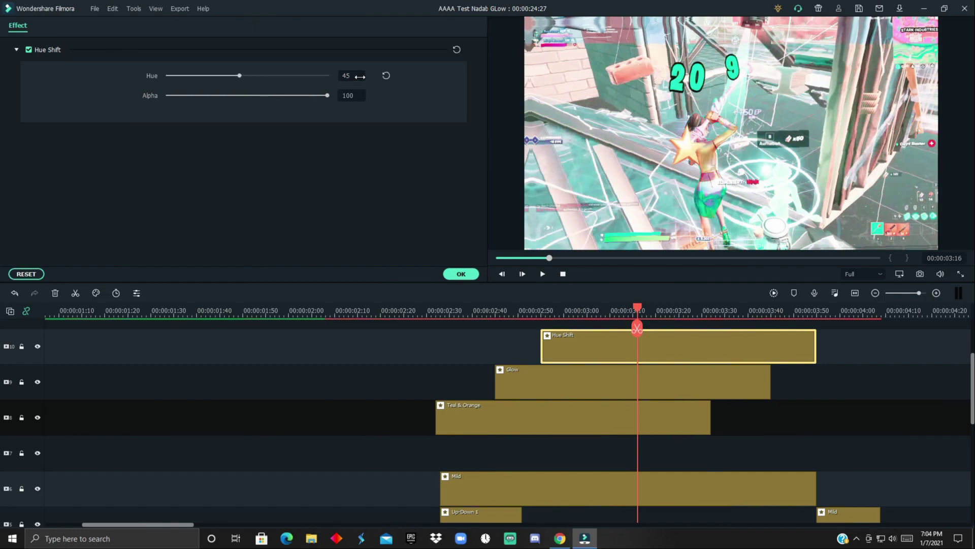
Align the Glow and Hue Shift effects with the start of Teal & Orange and preview the frame at 00:00:02:50.
{"action": "left_click_drag", "start_coordinate": [527, 392], "coordinate": [453, 385]}
{"action": "left_click_drag", "start_coordinate": [542, 350], "coordinate": [439, 354]}
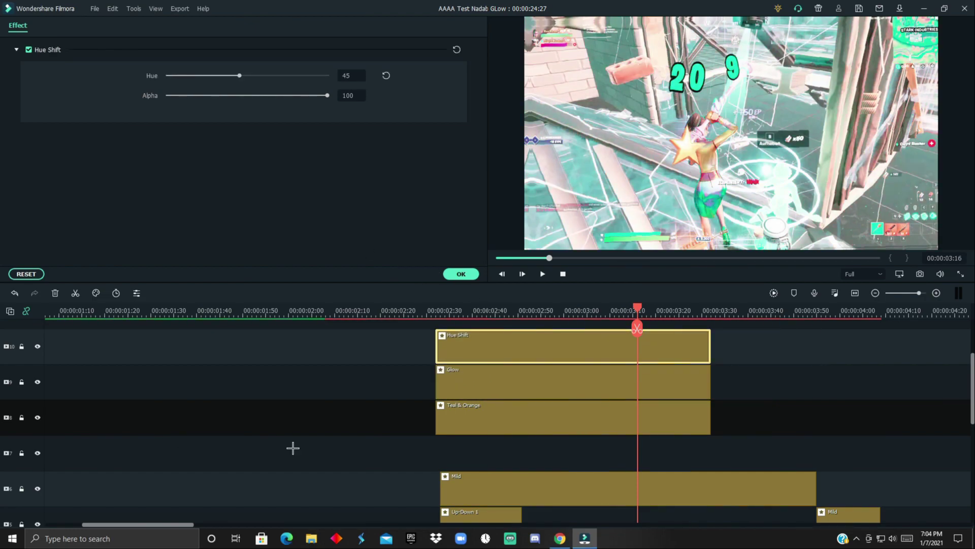
{"action": "left_click", "coordinate": [518, 311]}
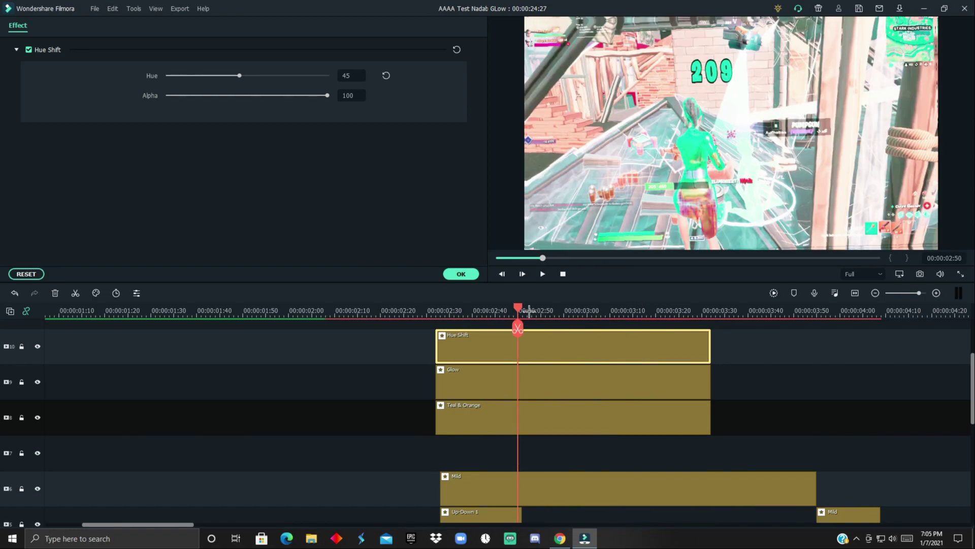